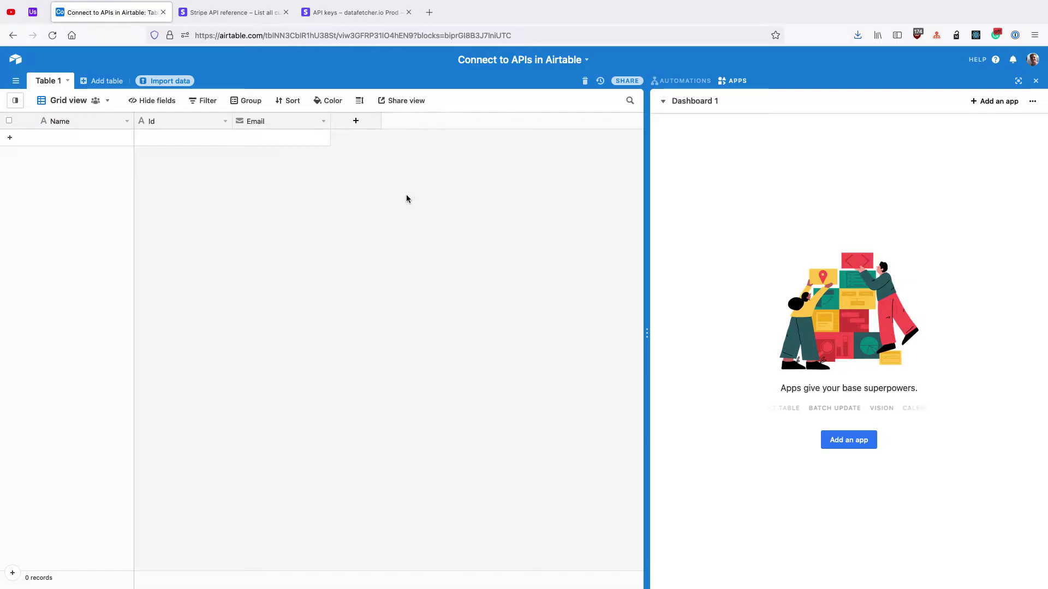
Step: Switch from the empty Airtable table to the Postman window with the Stripe customers request
key(ctrl+Right)
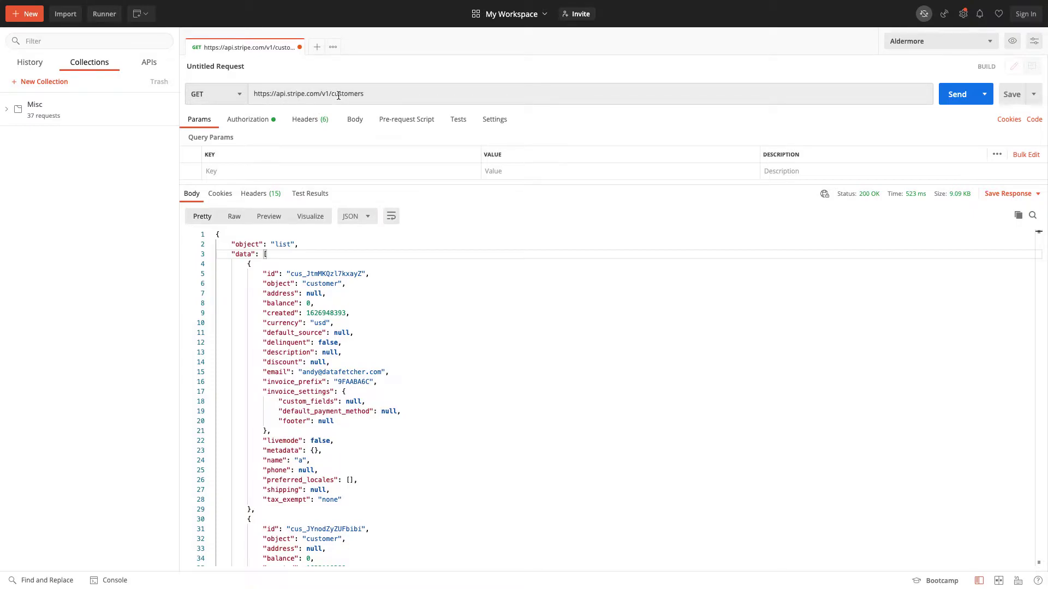
Step: Re-send GET /v1/customers, scroll the JSON down to has_more true, then return to Firefox
click(963, 100)
scroll(330, 352, down, 20)
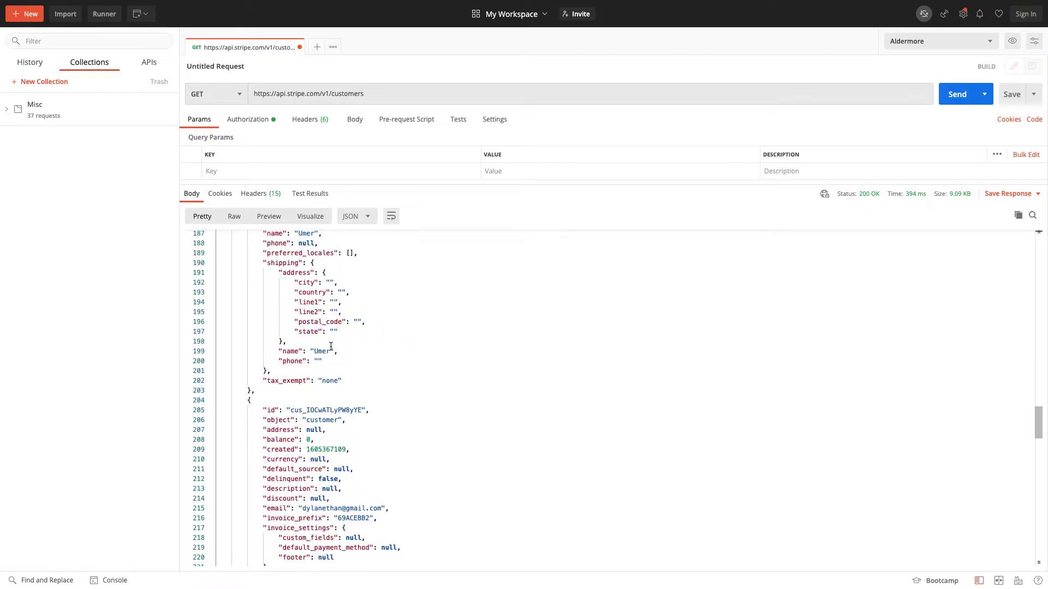
scroll(330, 346, down, 18)
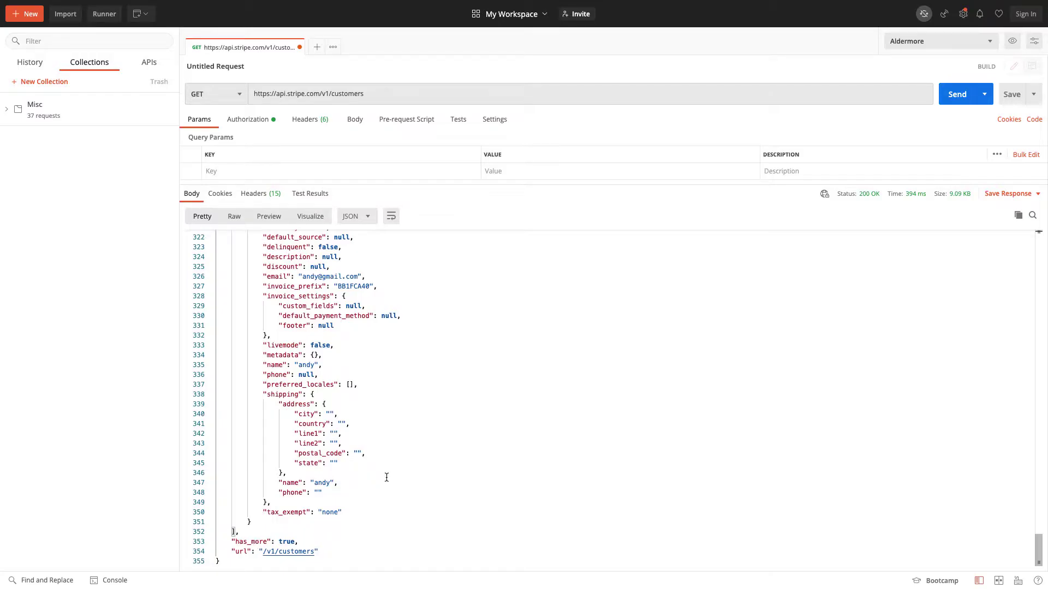
scroll(386, 477, up, 20)
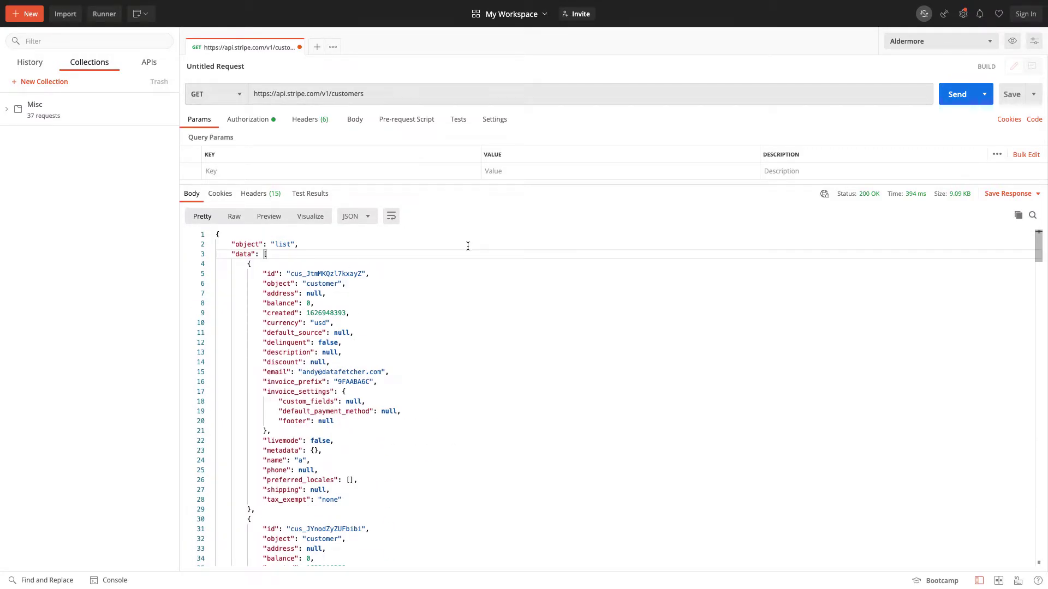
key(super+Tab)
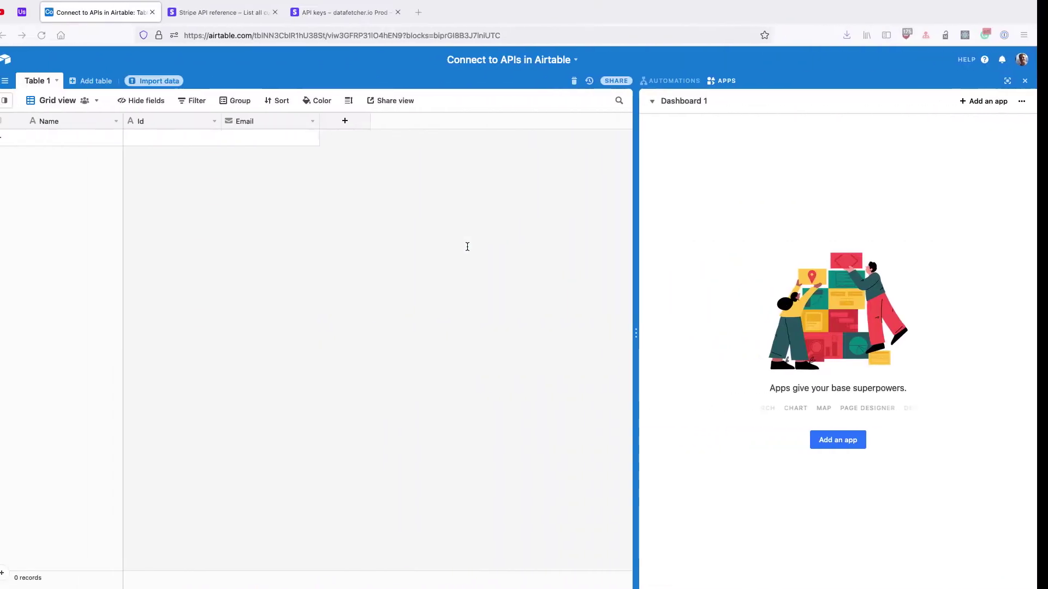
click(223, 41)
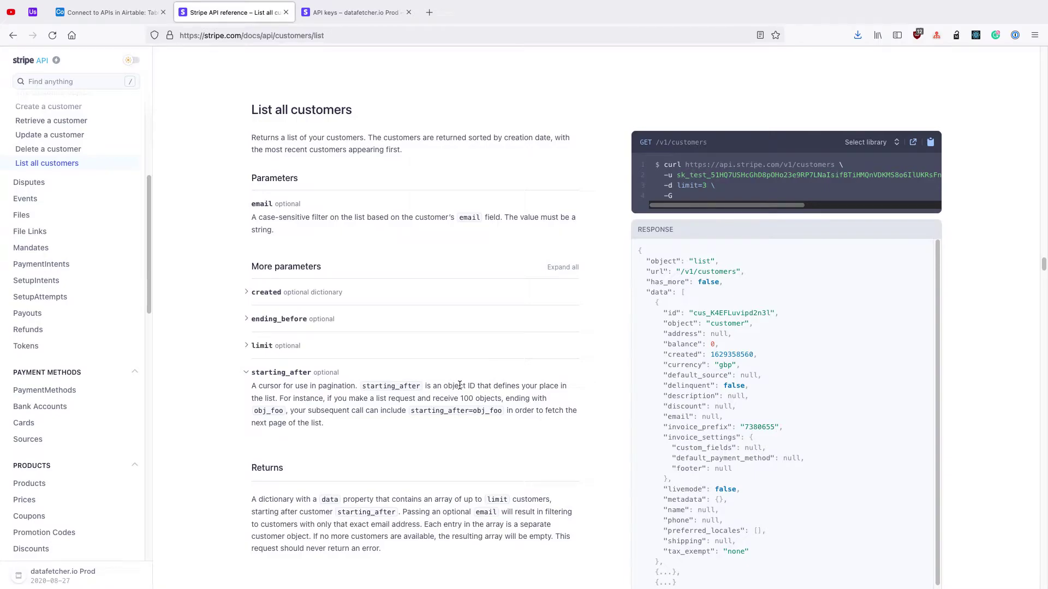
click(126, 15)
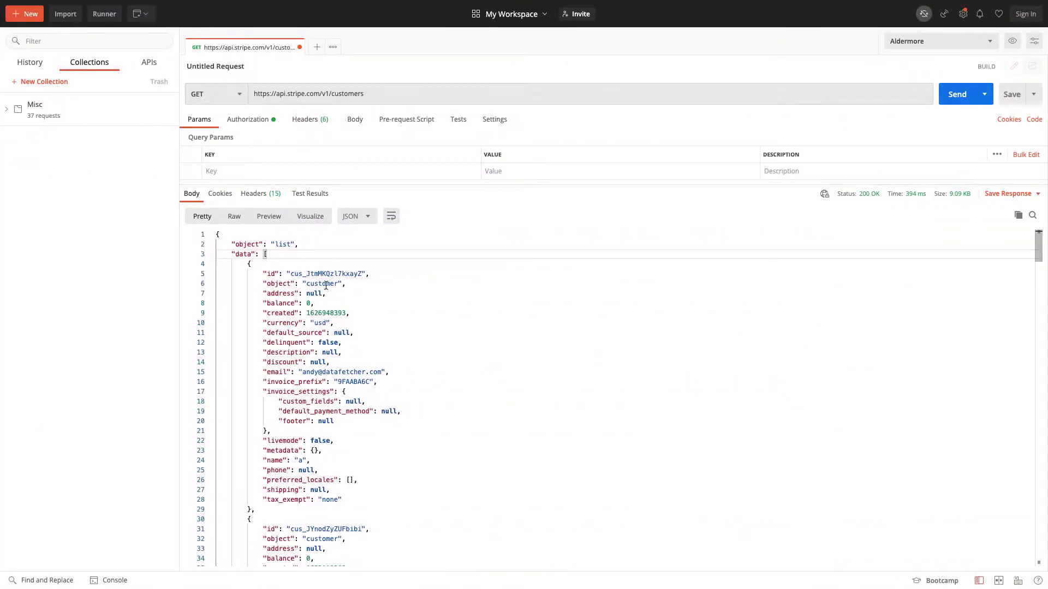
Step: Add a starting_after query param with the last customer id copied from the response, and re-send
scroll(326, 285, down, 20)
scroll(330, 287, up, 4)
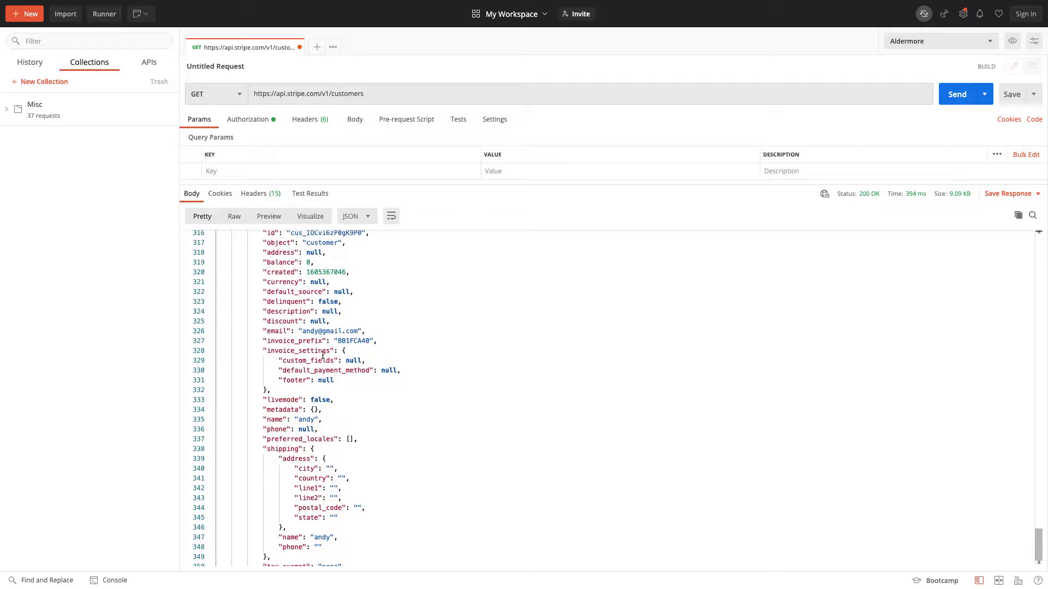
double_click(326, 396)
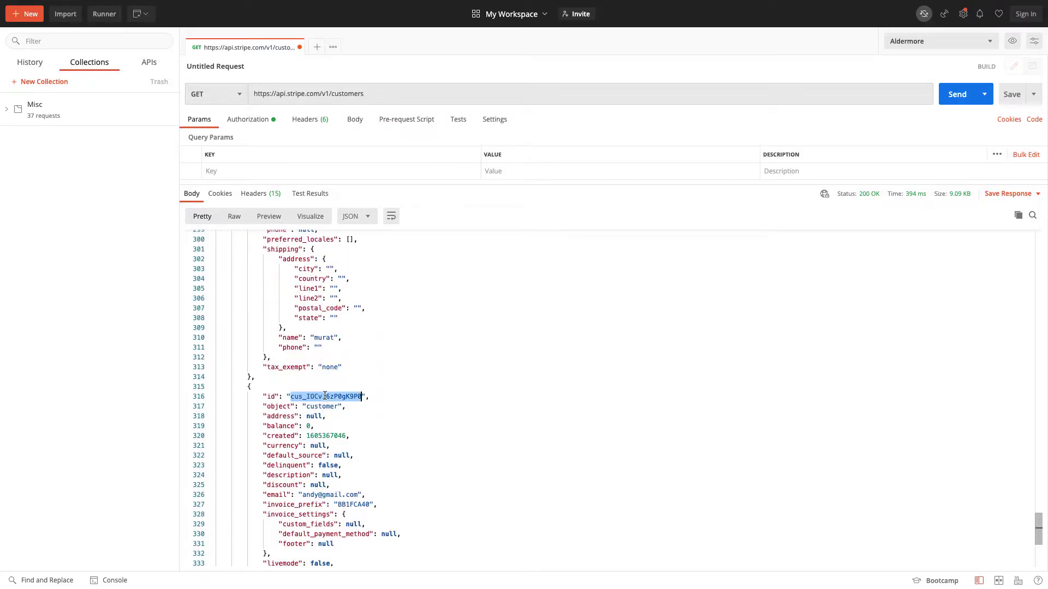
scroll(325, 396, up, 20)
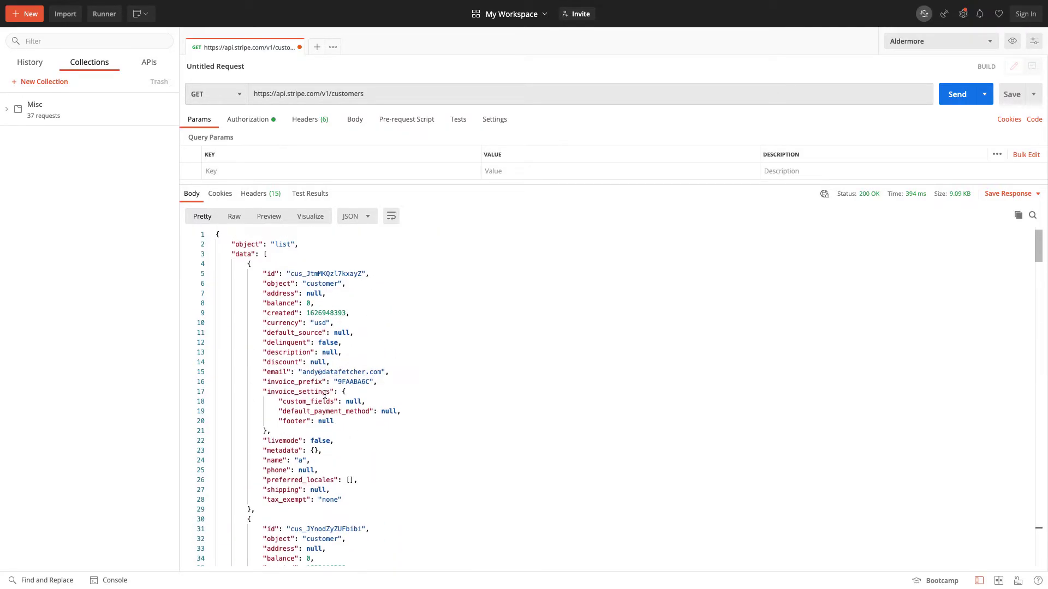
click(370, 94)
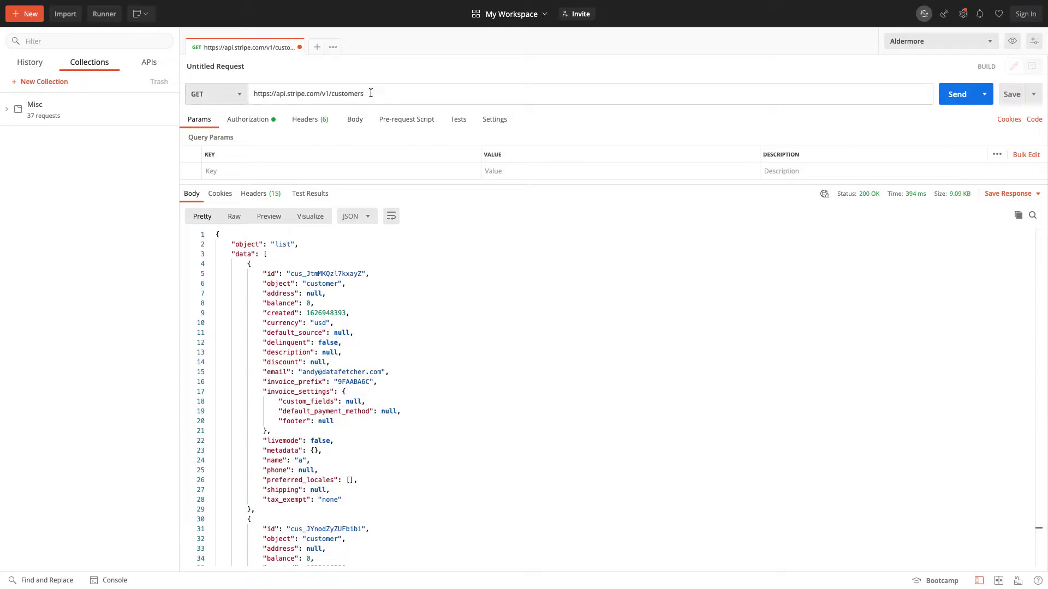
click(241, 171)
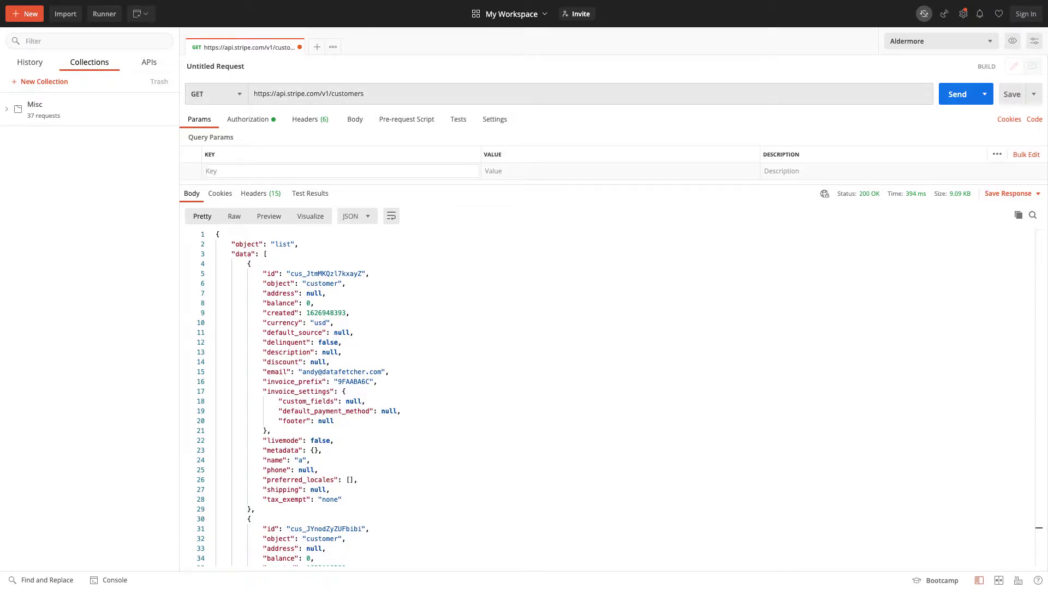
text(starting_after)
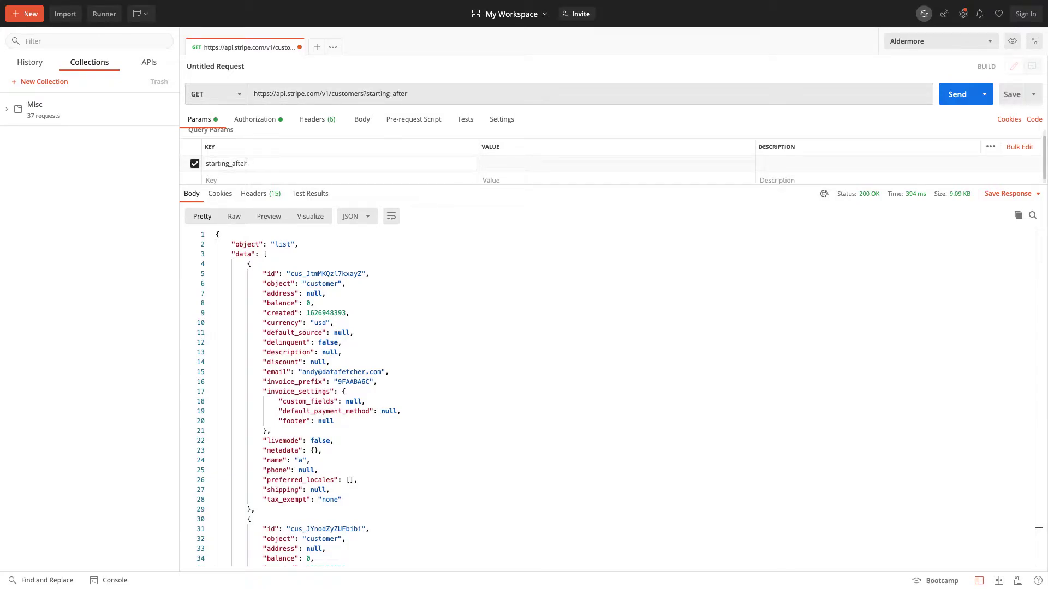
text(cus_IOCvi6zP0gK9P0)
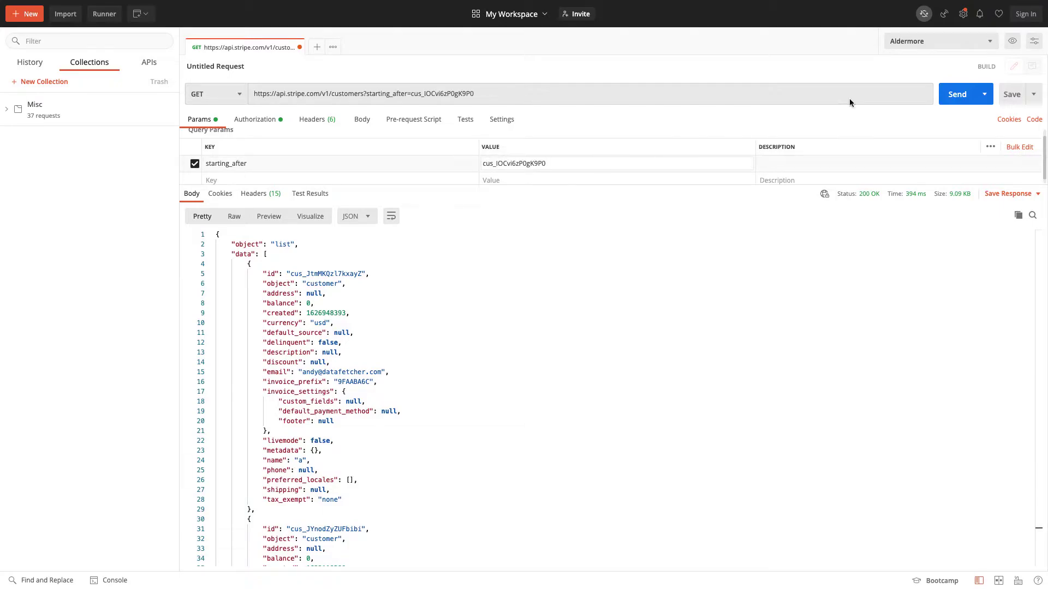
click(956, 95)
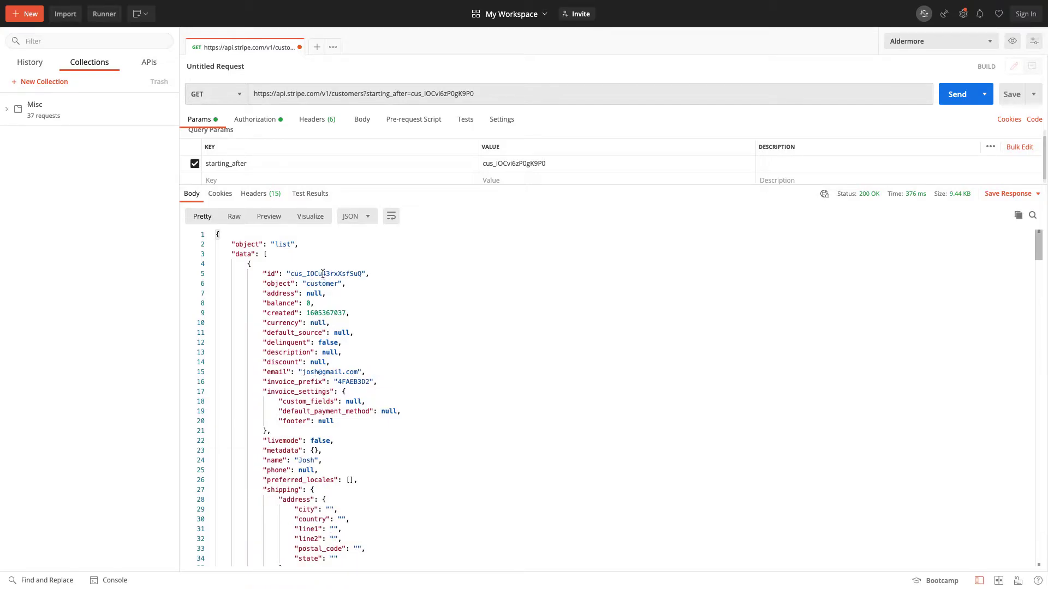
Step: Review the next page of customers and select its last customer id
scroll(322, 273, down, 20)
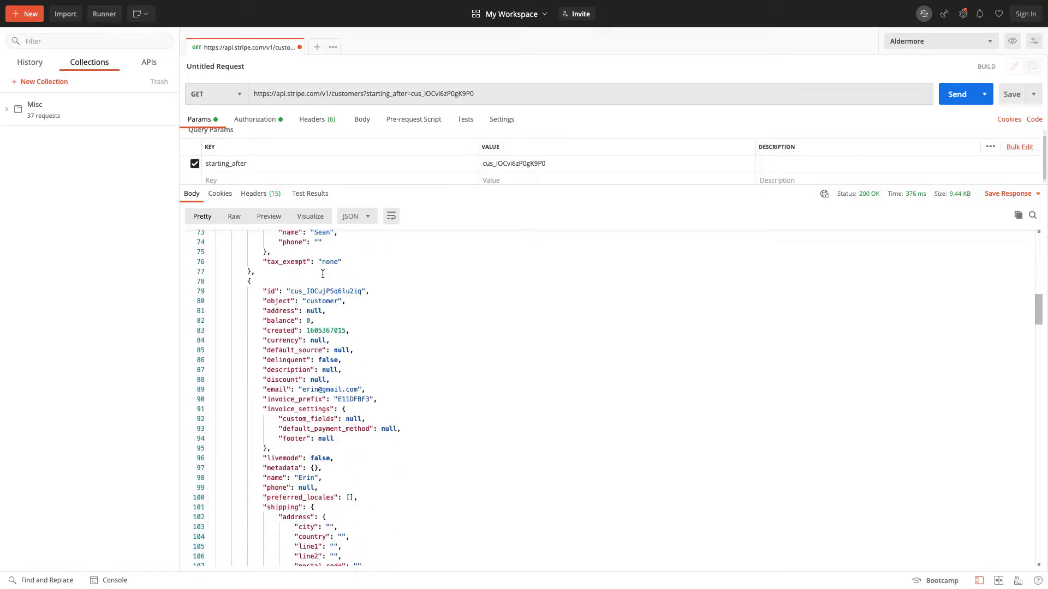
scroll(323, 273, down, 20)
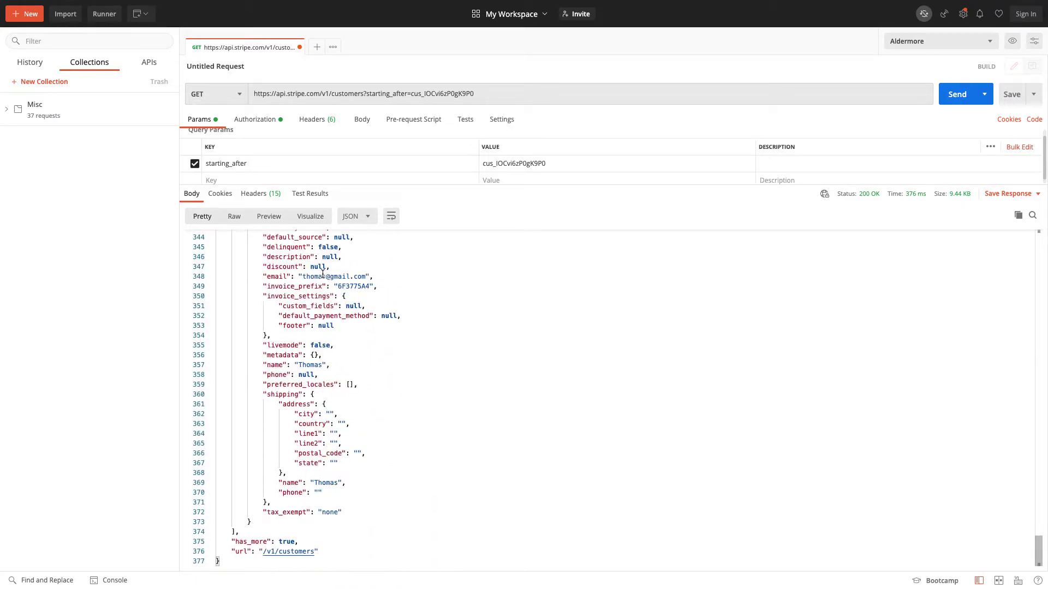
scroll(322, 273, up, 20)
scroll(323, 274, down, 20)
scroll(280, 512, up, 6)
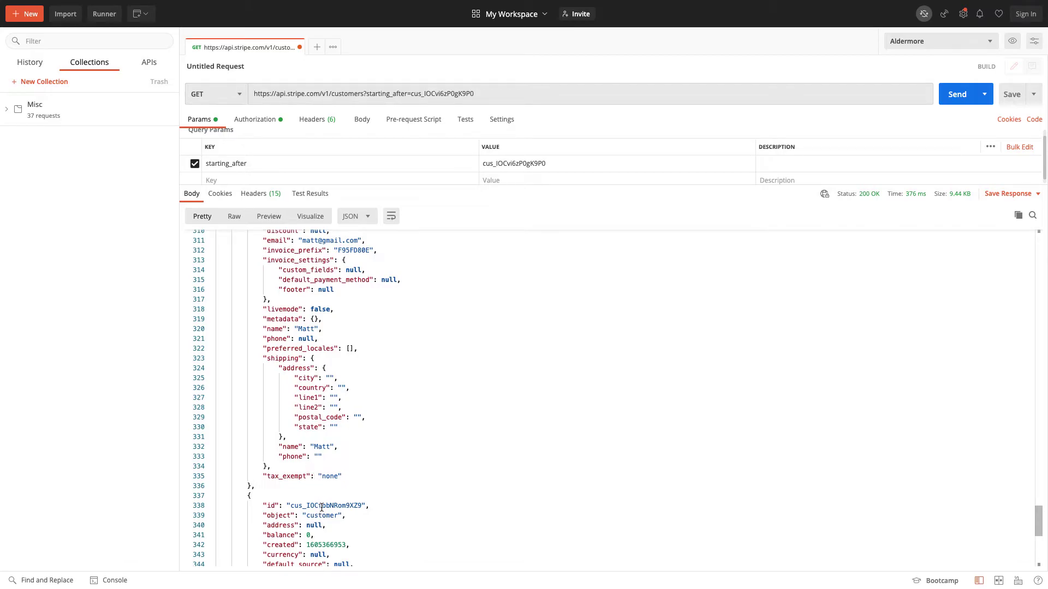
double_click(322, 507)
key(ctrl+c)
Step: Replace the starting_after value in the URL with the new customer id and send
double_click(452, 94)
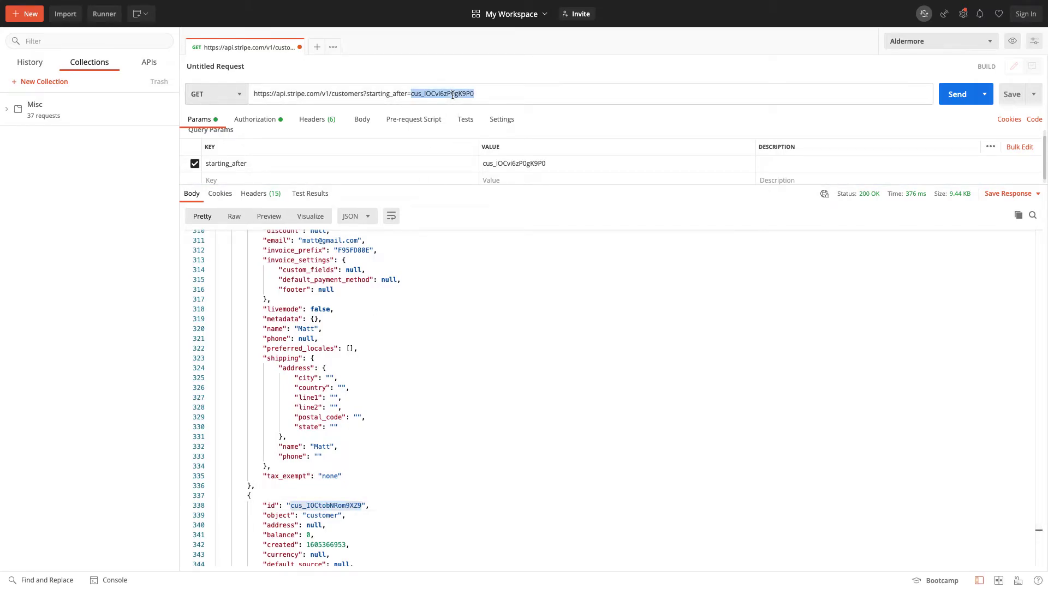
key(ctrl+v)
scroll(474, 316, down, 2)
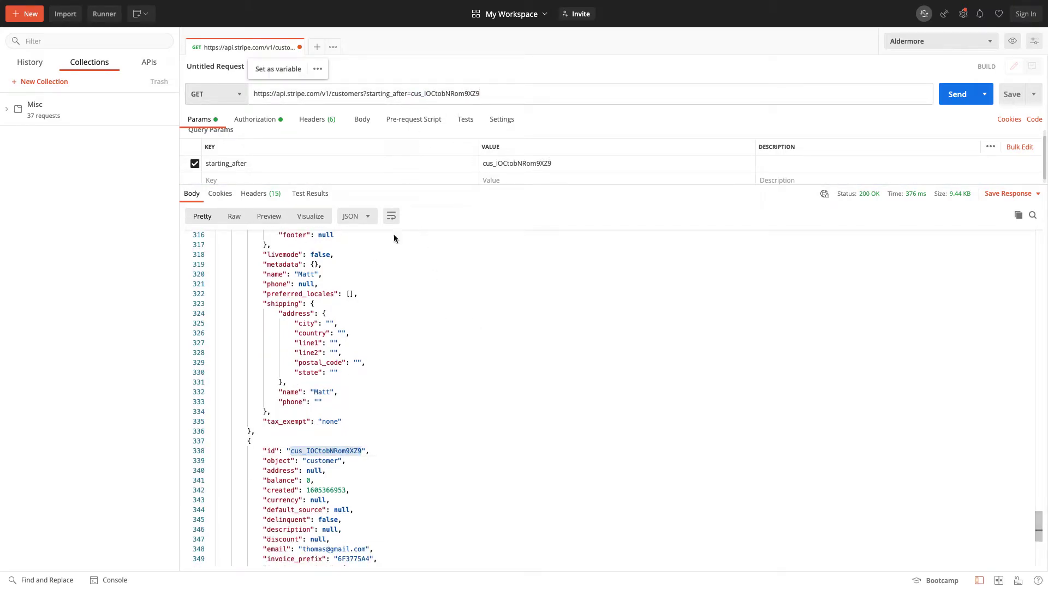
scroll(381, 338, down, 10)
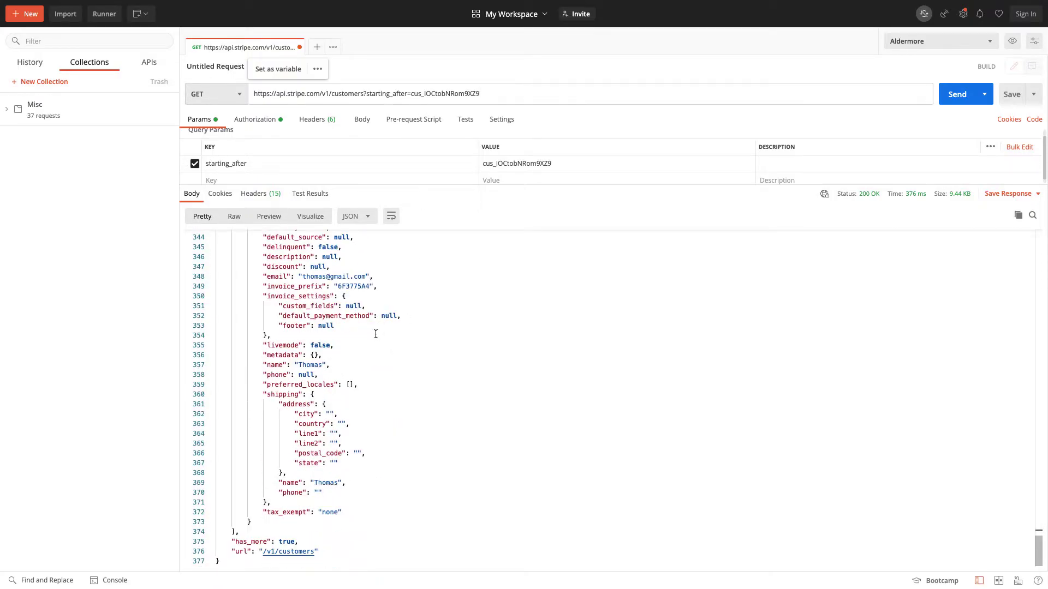
key(ctrl+Return)
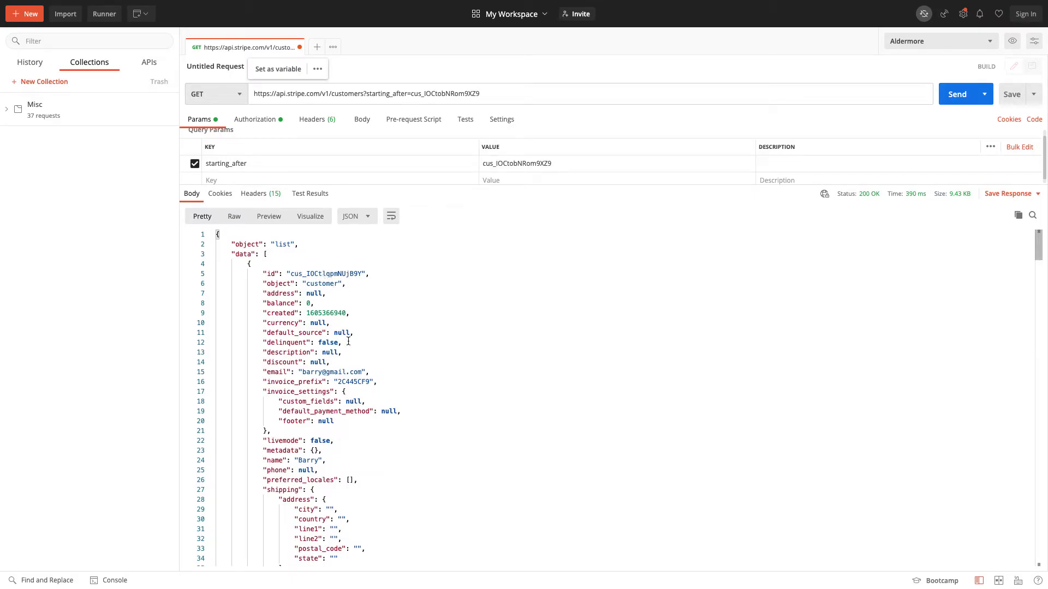
Step: Review the returned page of customers, then go back to the Airtable base
scroll(326, 355, down, 20)
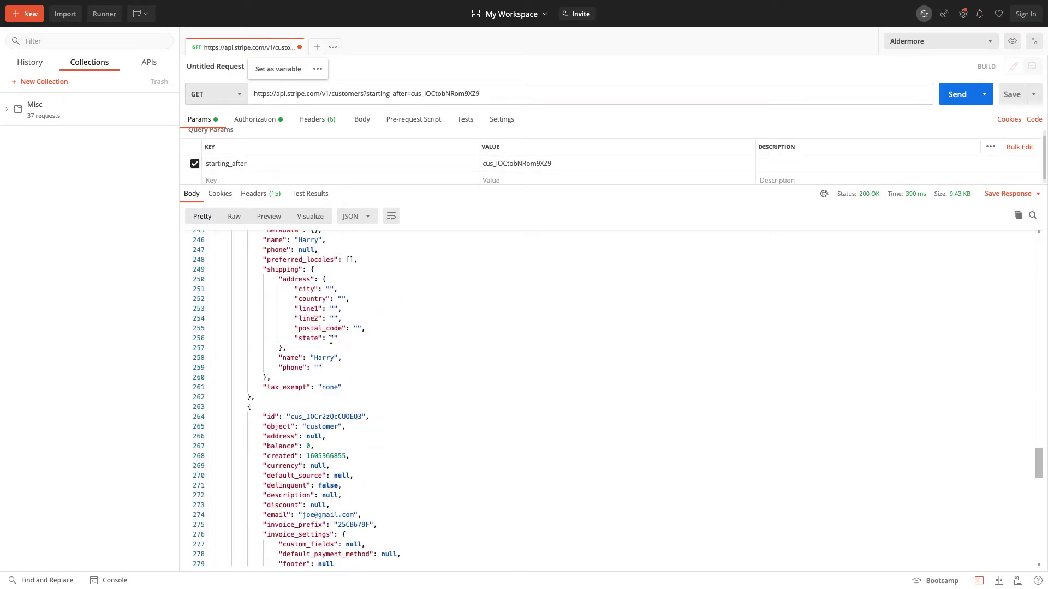
scroll(330, 340, down, 4)
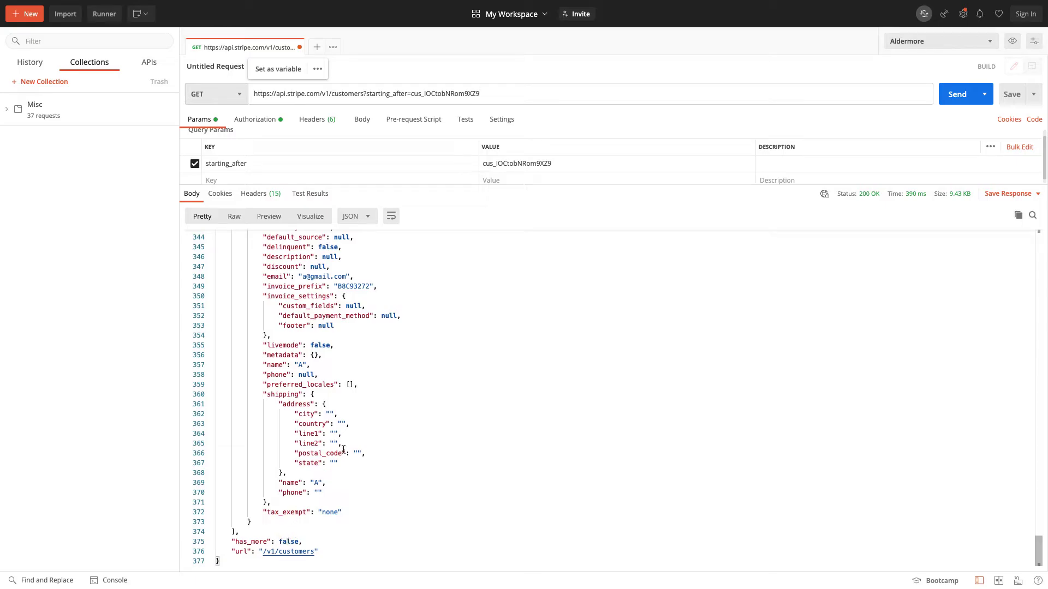
scroll(371, 415, up, 20)
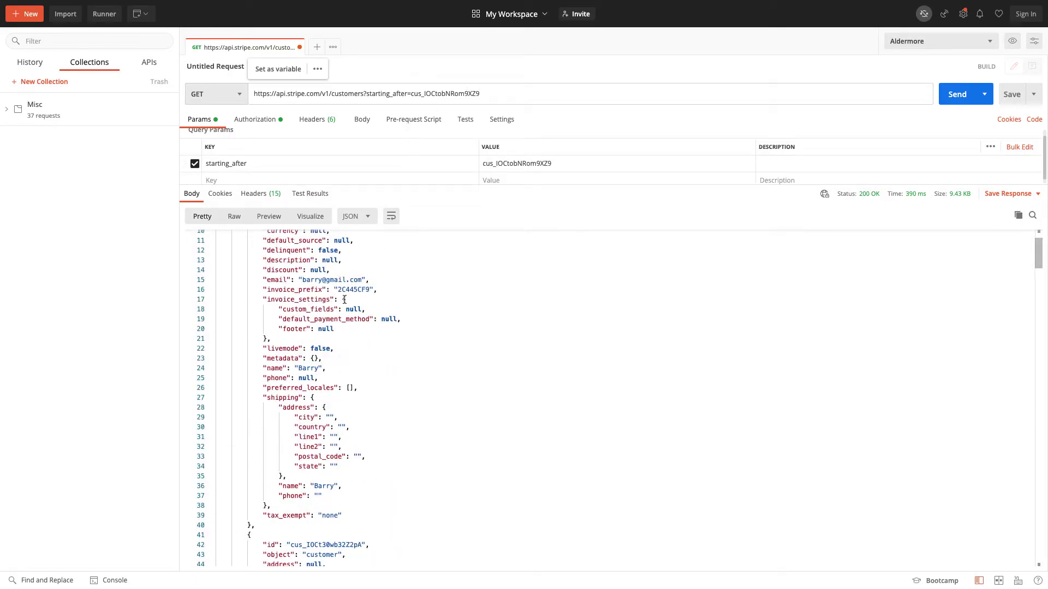
scroll(345, 297, up, 3)
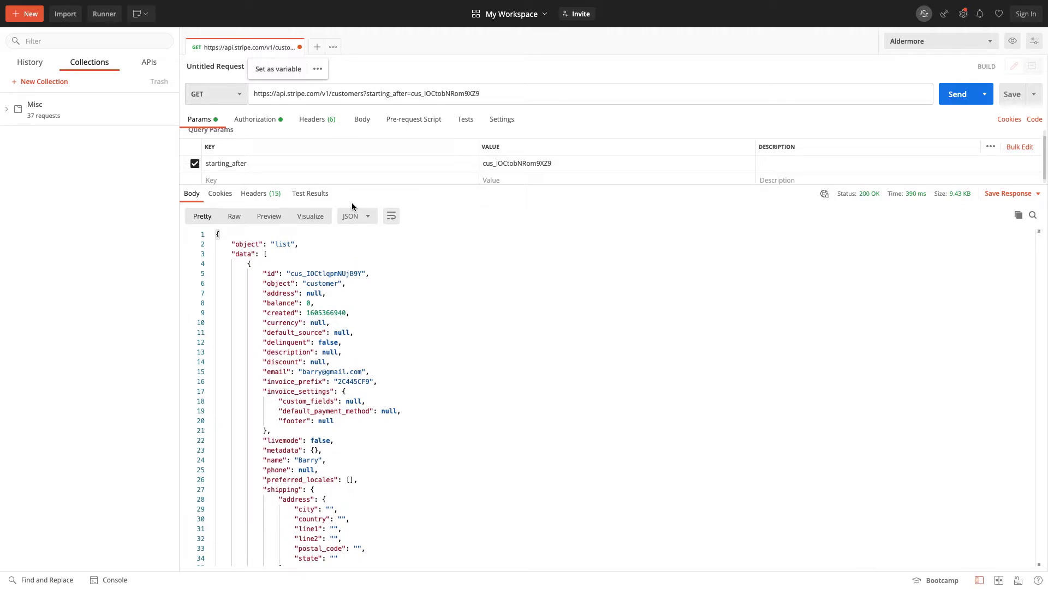
scroll(346, 284, down, 5)
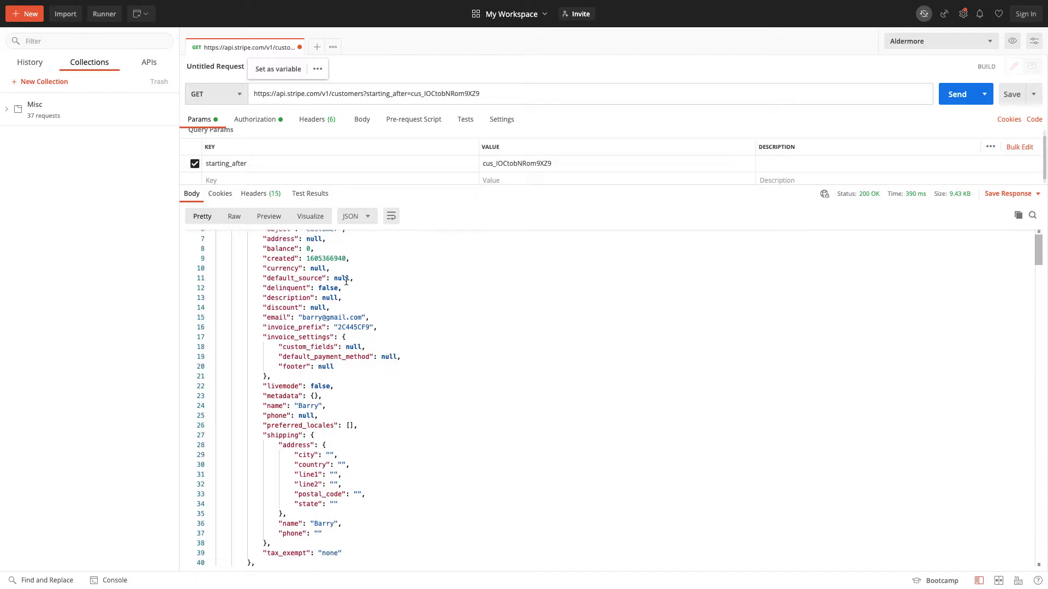
scroll(390, 339, up, 5)
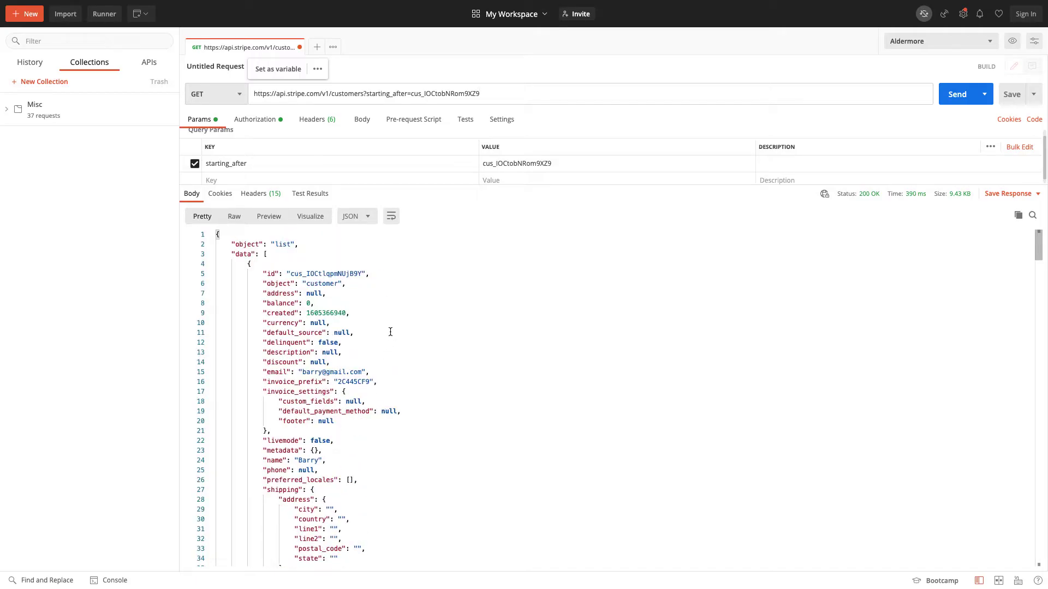
key(super+Tab)
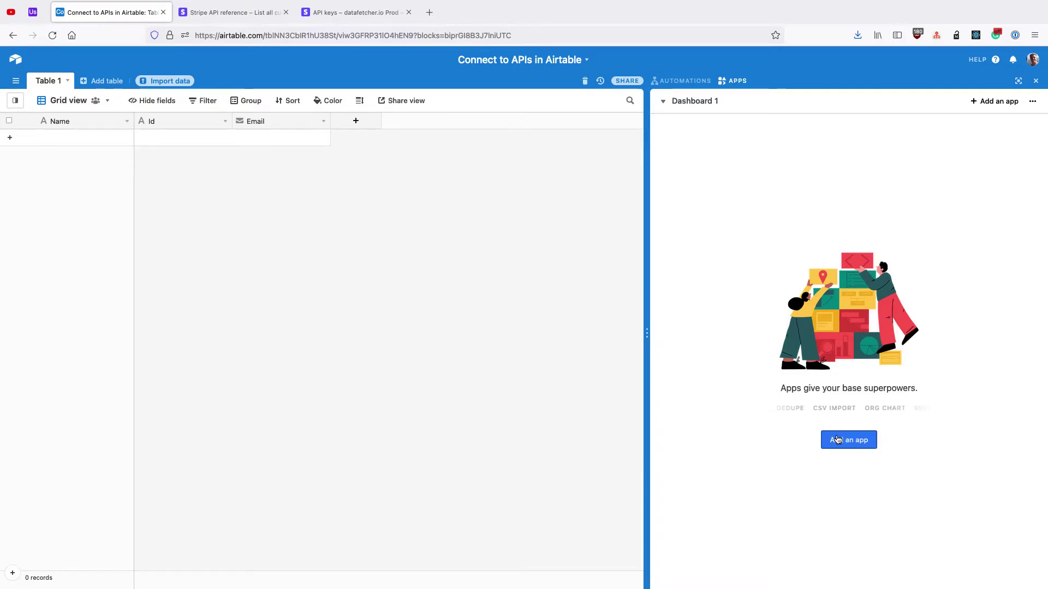
Step: Search the app Marketplace for 'data f' and add the Data Fetcher app to the base
click(838, 440)
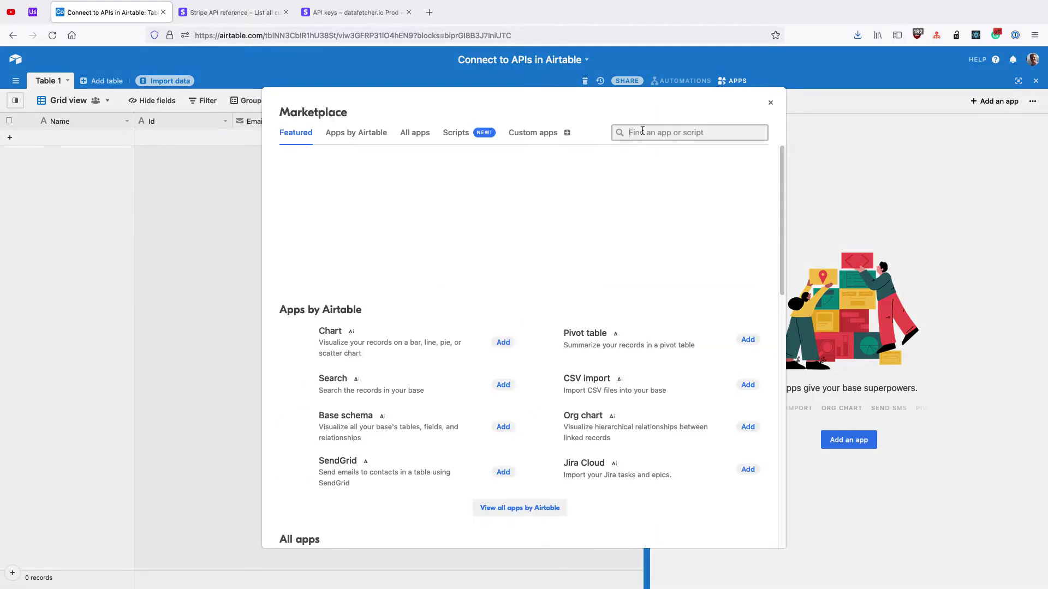
text(data f)
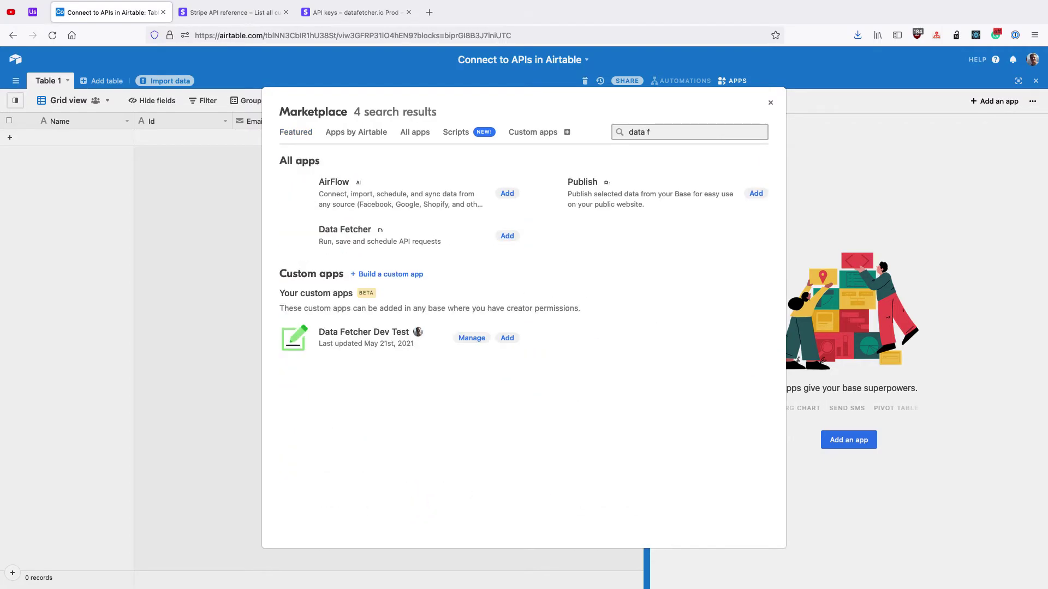
click(507, 236)
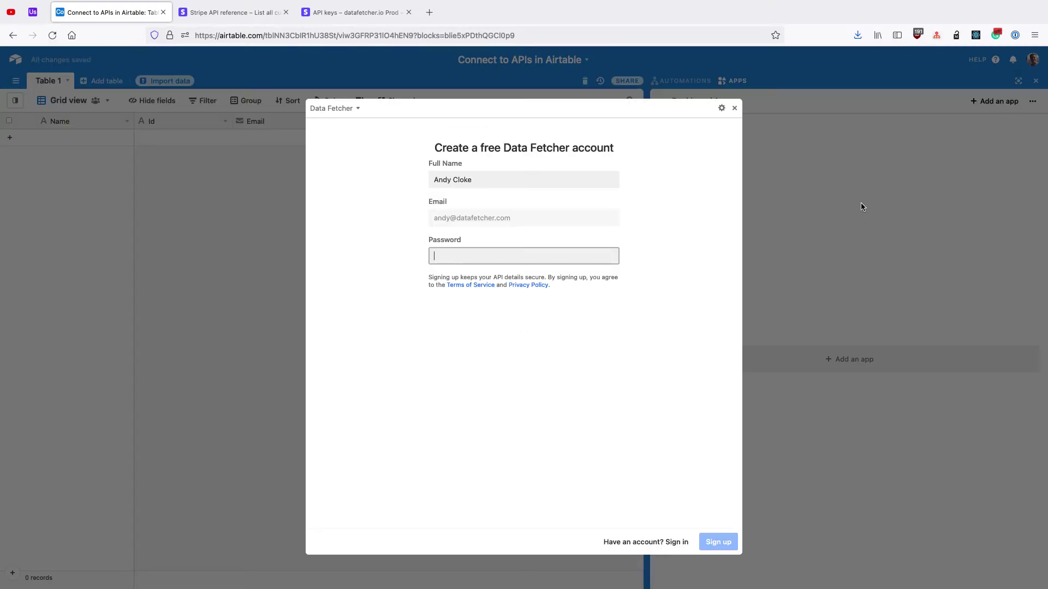
Step: Sign in to the existing Data Fetcher account with the saved account password
click(669, 542)
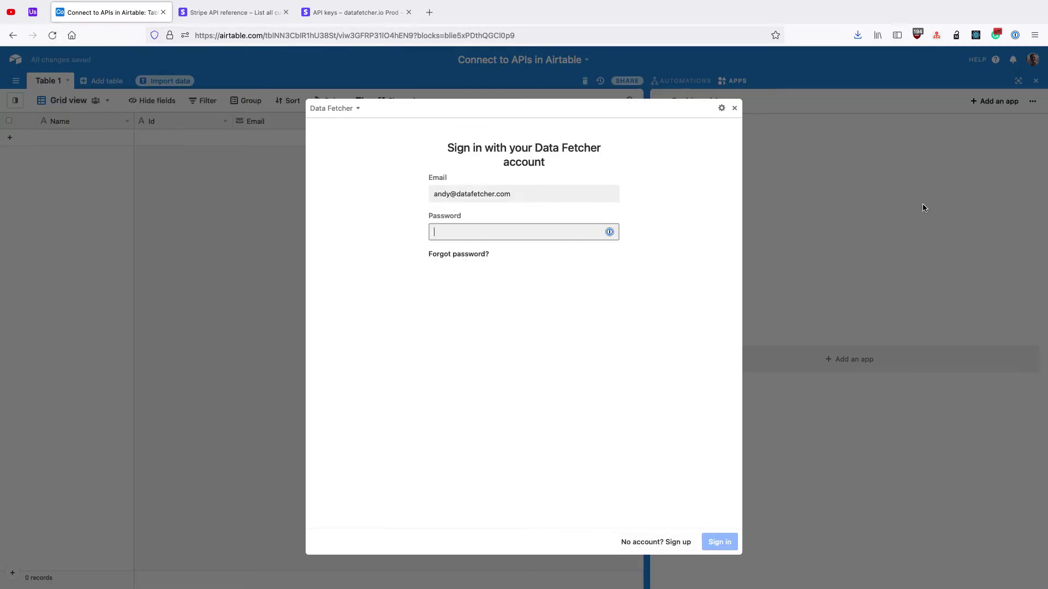
click(1015, 37)
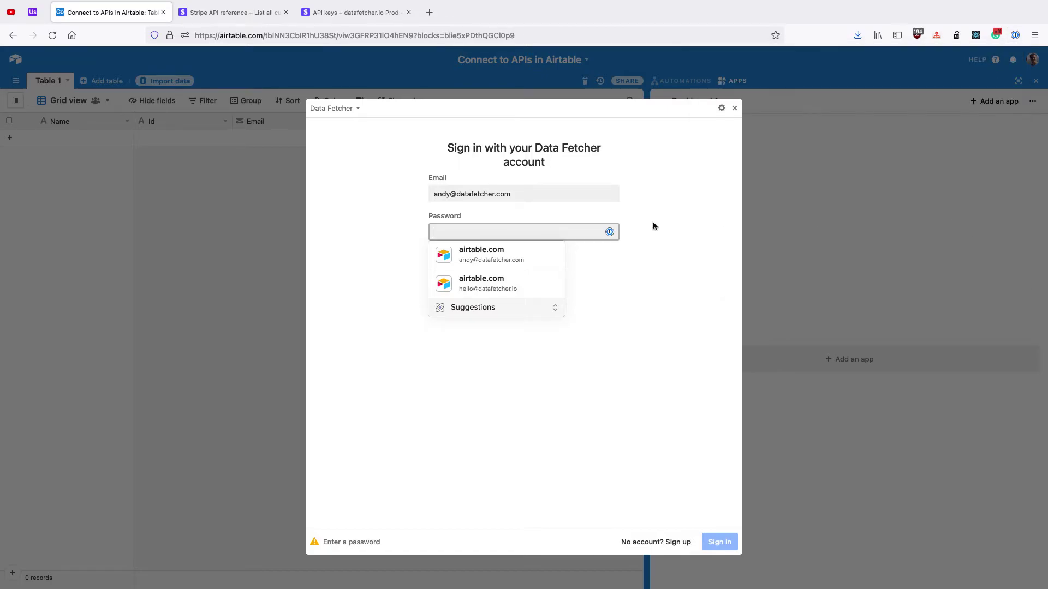
click(653, 223)
key(super+v)
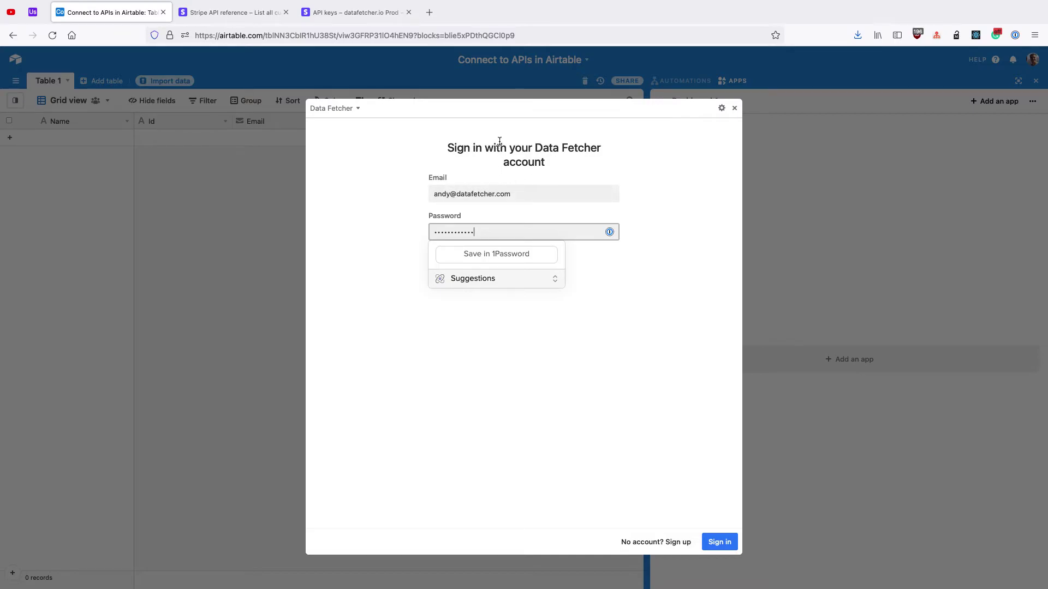
click(727, 545)
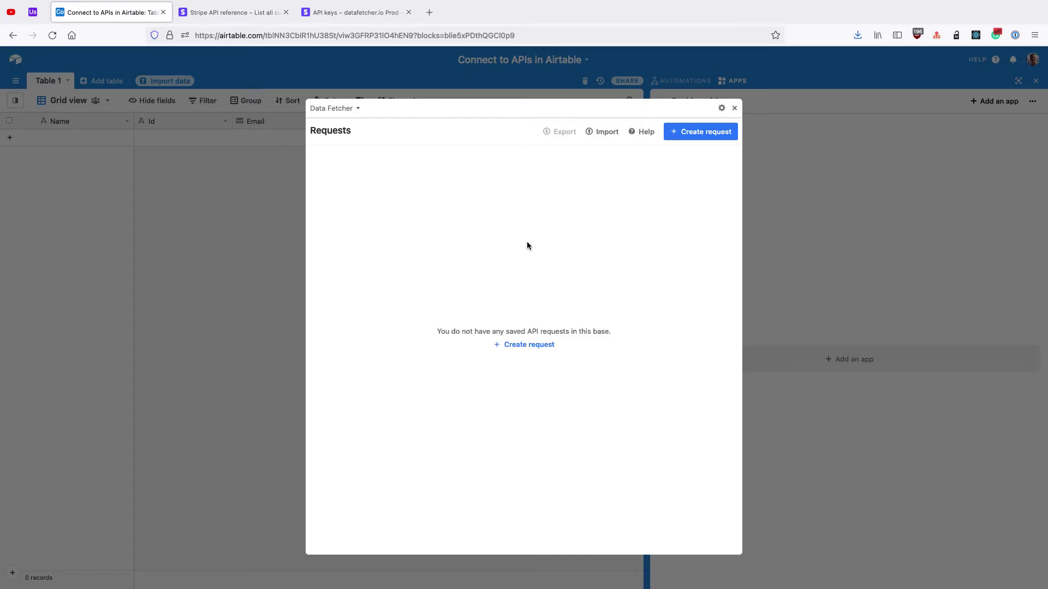
Step: Create a new Data Fetcher request and rename it 'Fetch stripe customers'
click(666, 136)
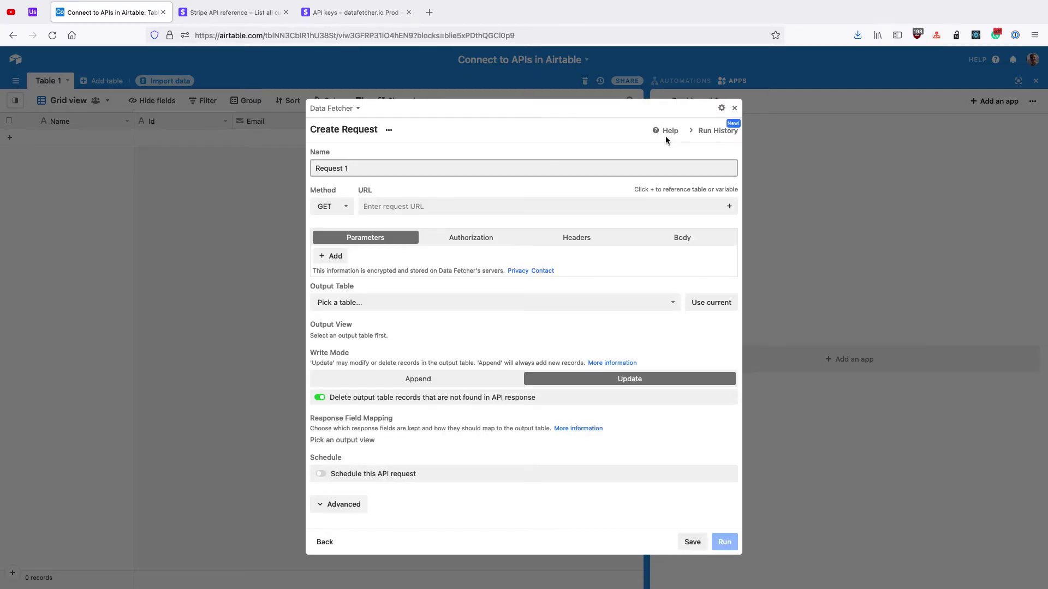
click(396, 170)
key(super+a)
text(Fetch)
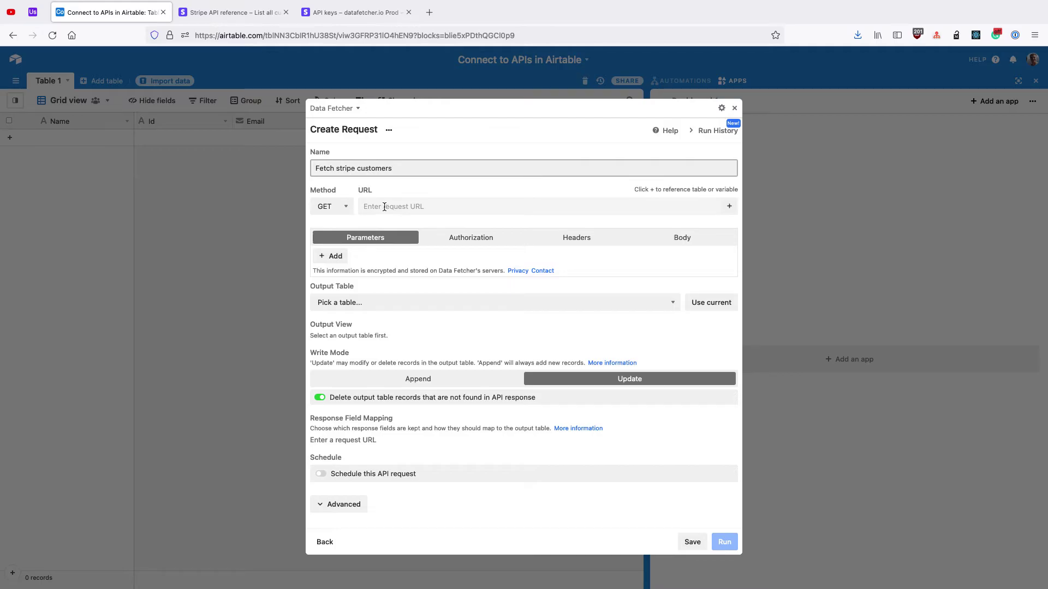
click(240, 13)
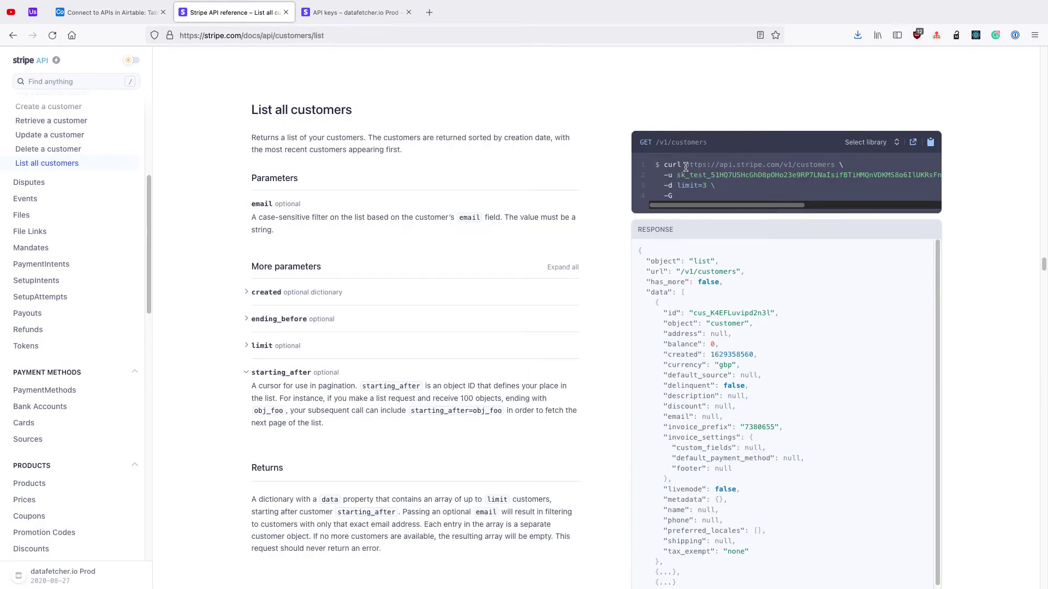
drag(686, 165, 835, 165)
key(super+c)
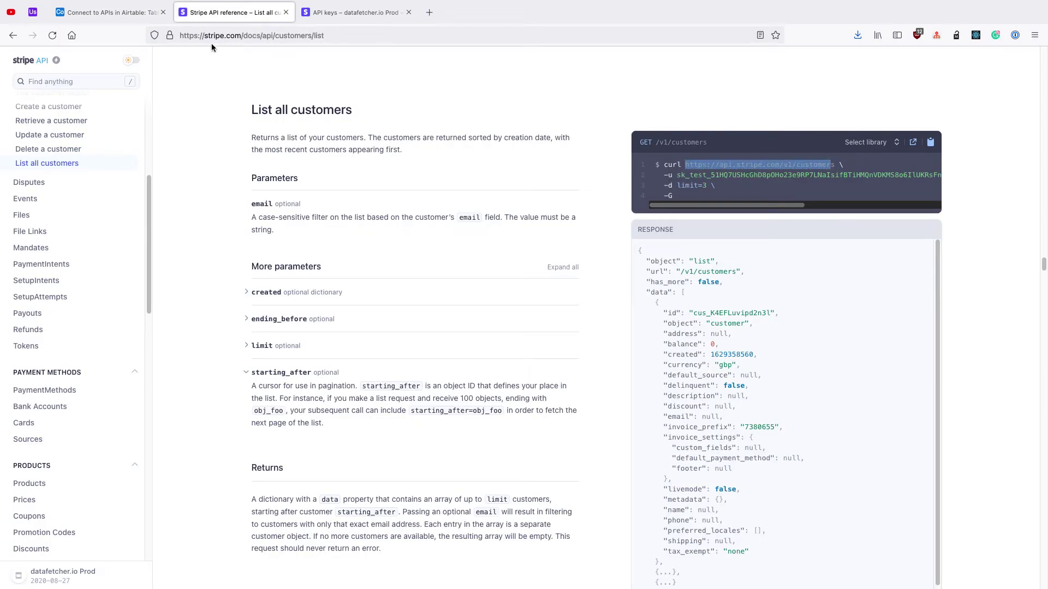
click(120, 13)
click(389, 207)
Step: Paste the customers URL and set Basic authorization with the Stripe secret key as username
key(super+v)
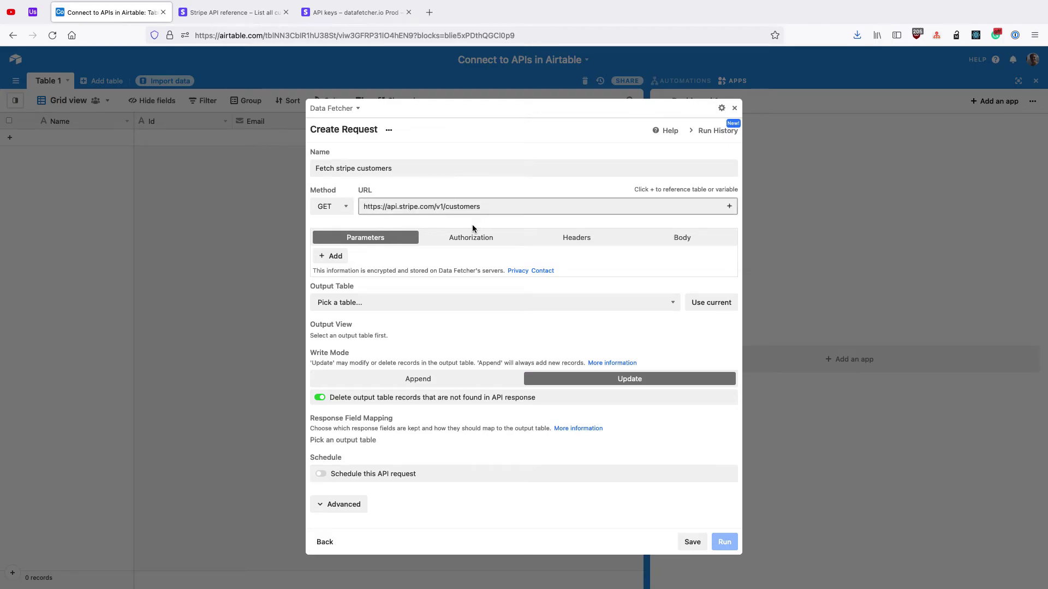
click(469, 238)
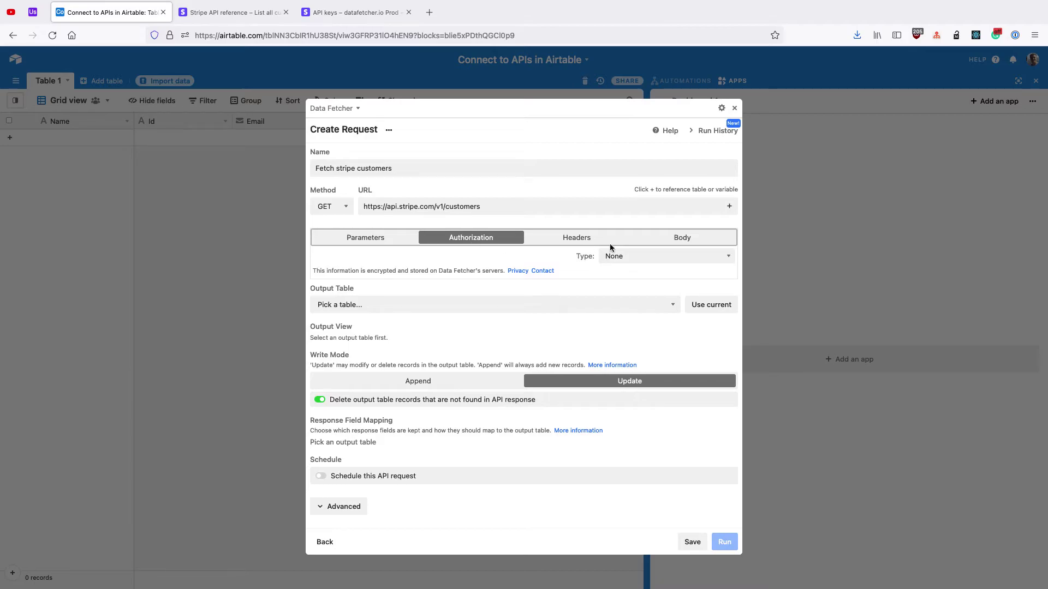
click(617, 256)
click(617, 276)
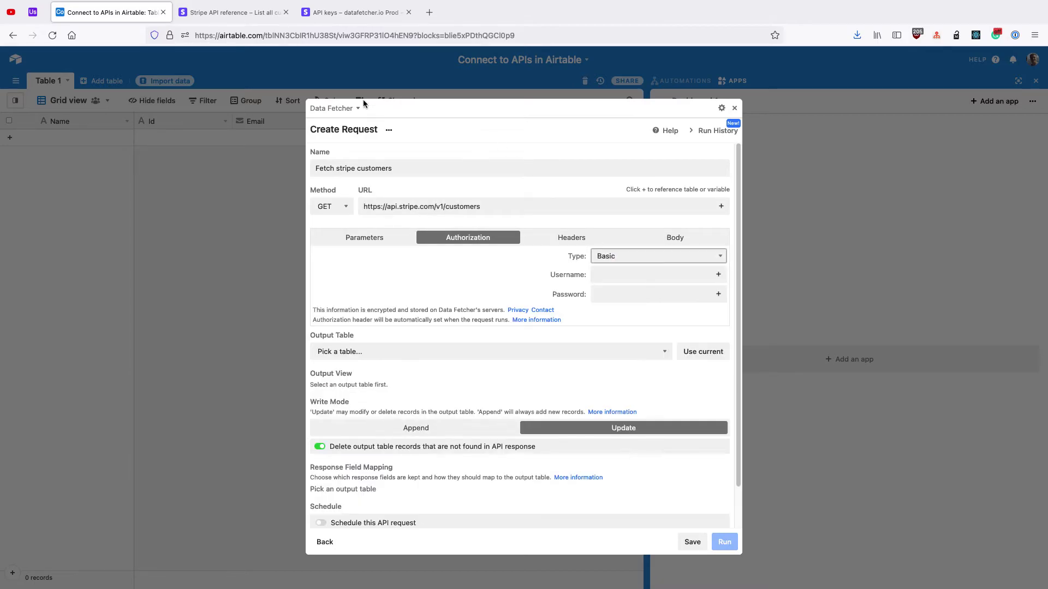
click(339, 14)
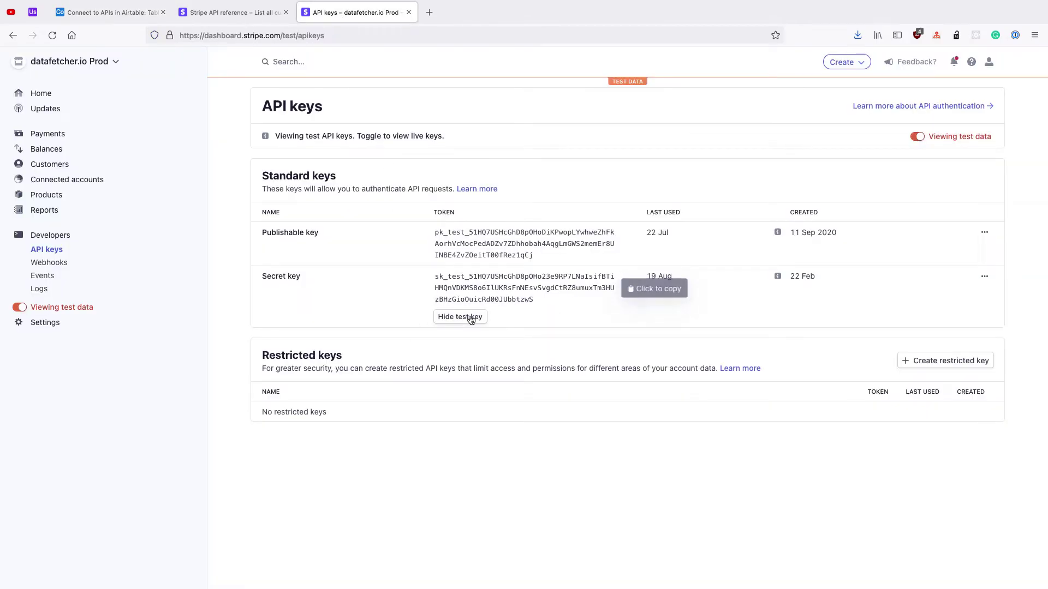
click(463, 289)
click(131, 14)
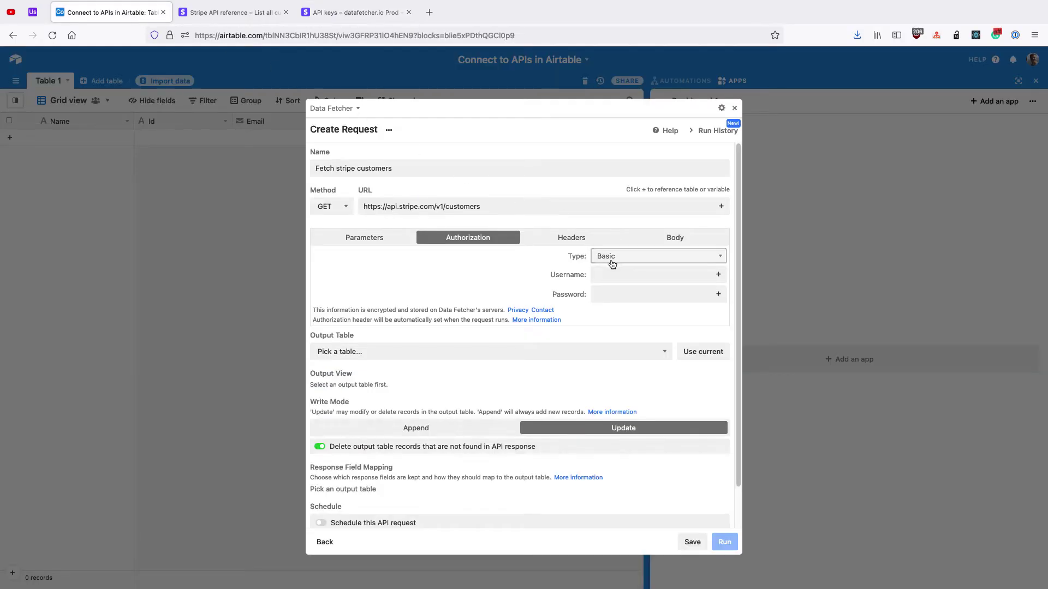
click(609, 274)
key(ctrl+v)
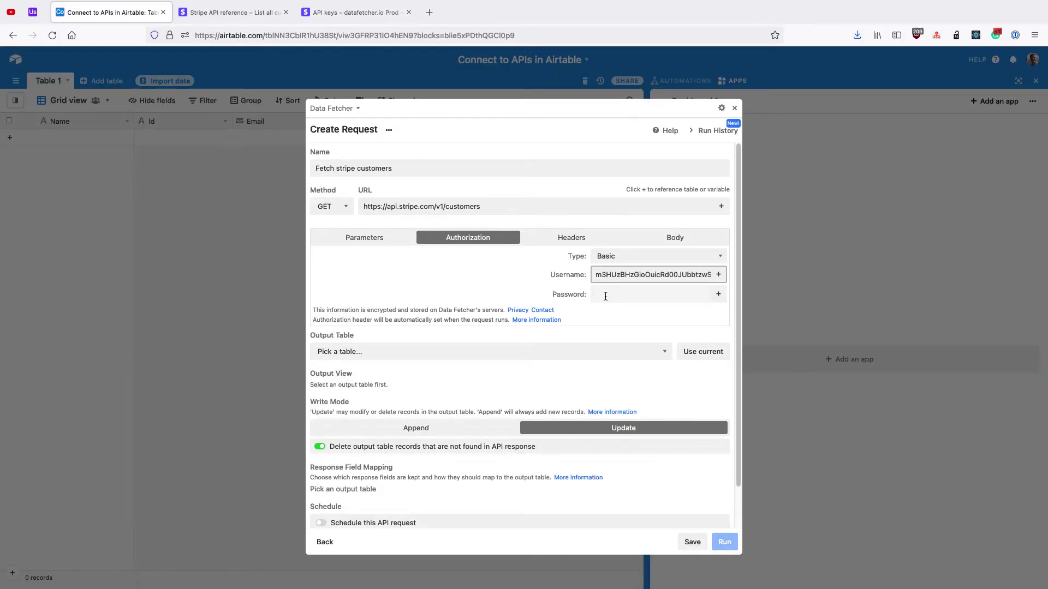
Step: Output the request to Table 1's Grid view and determine the response fields
scroll(513, 262, down, 1)
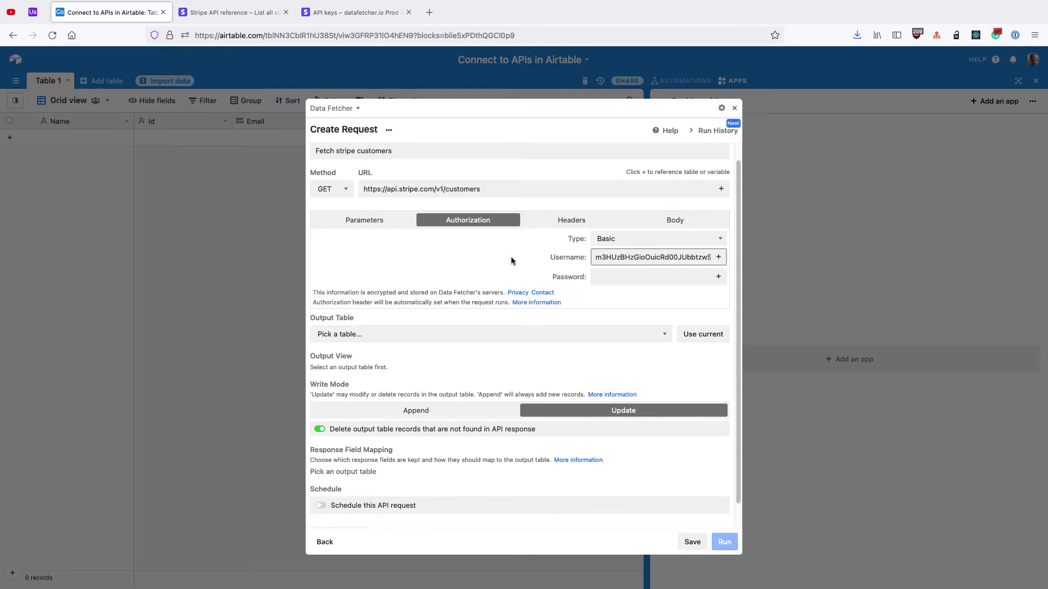
click(688, 327)
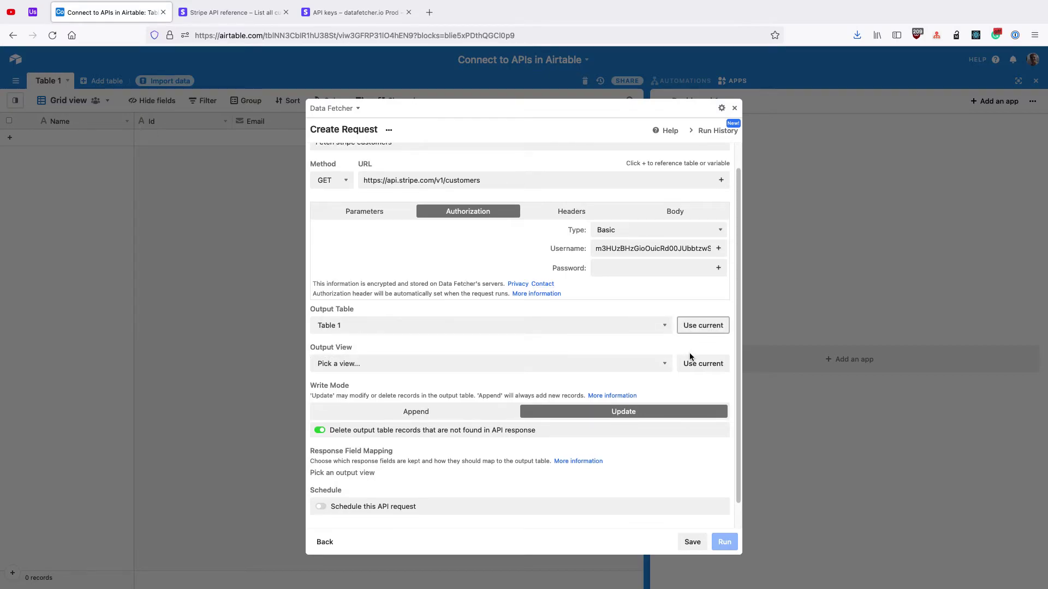
click(688, 364)
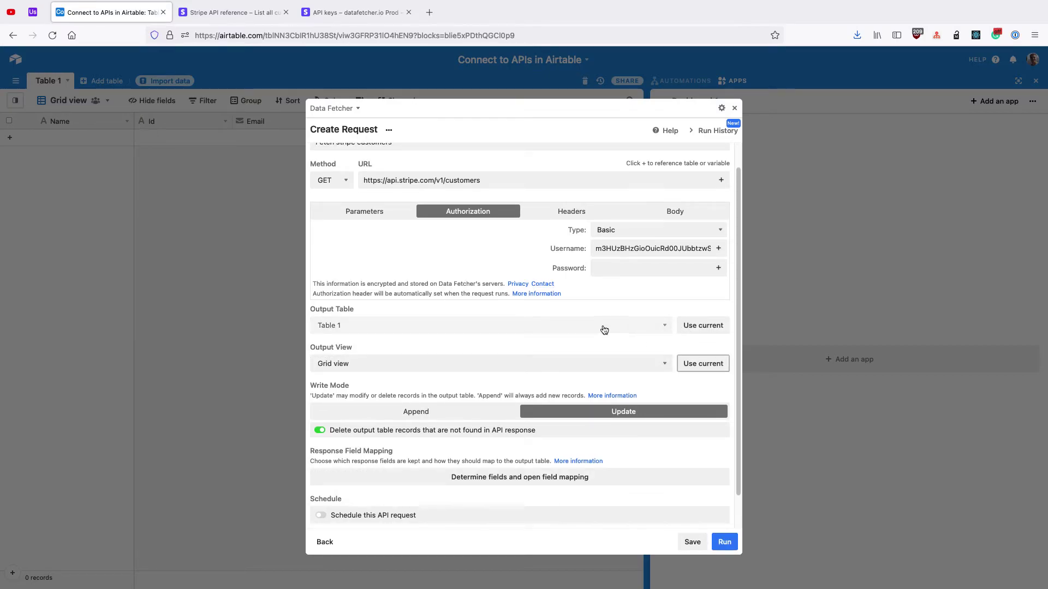
click(529, 476)
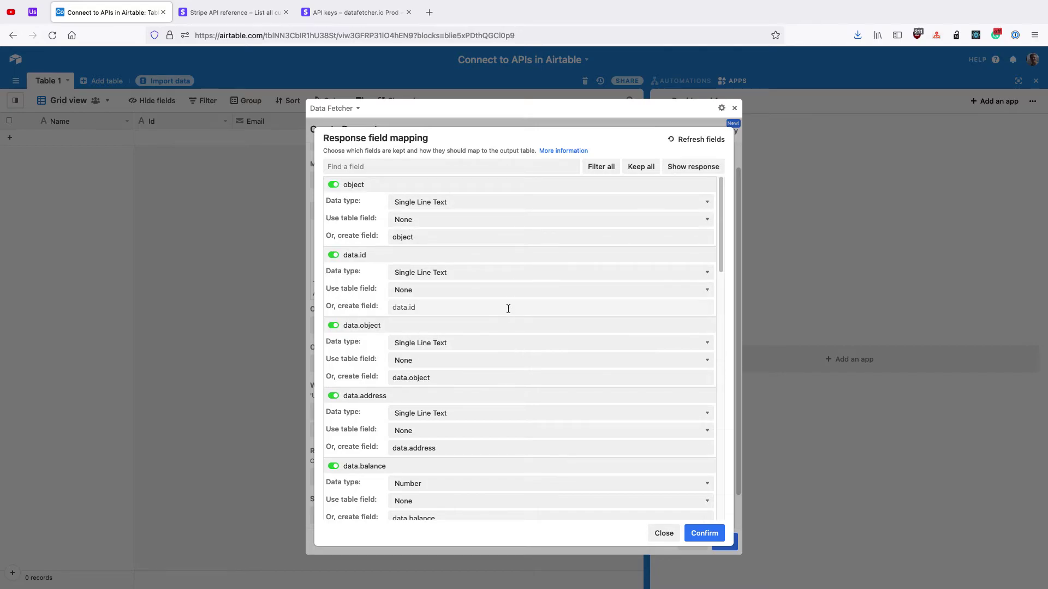
Step: Show the raw response and expand the data array and its first customer
click(696, 168)
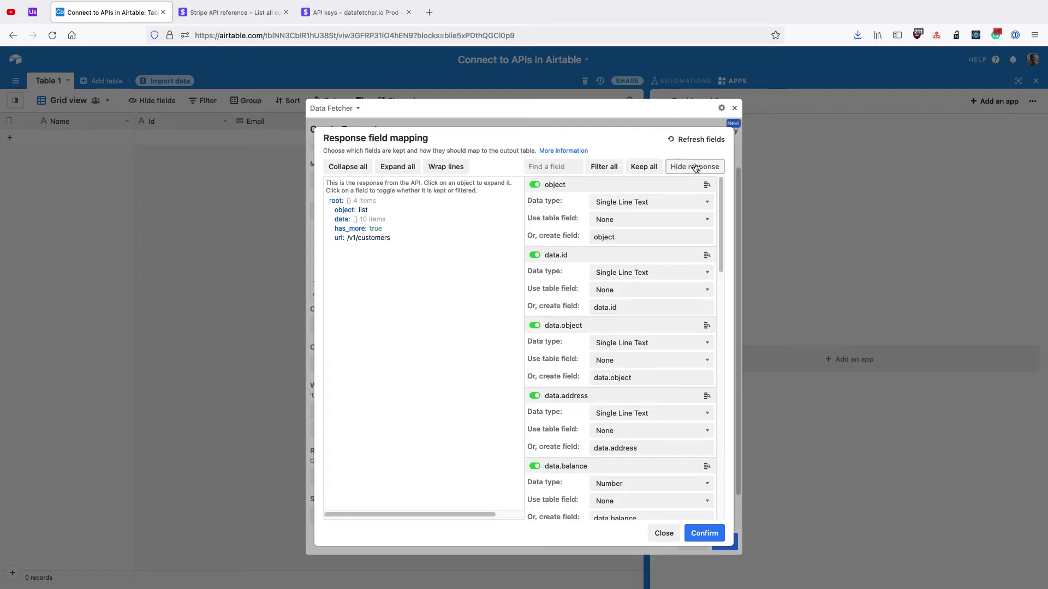
click(353, 220)
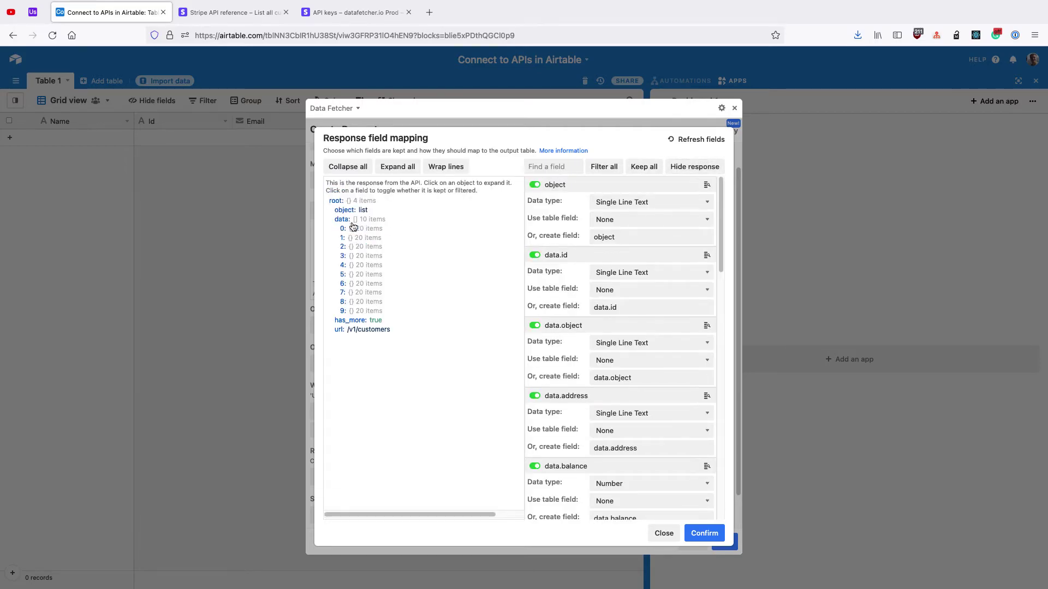
click(353, 229)
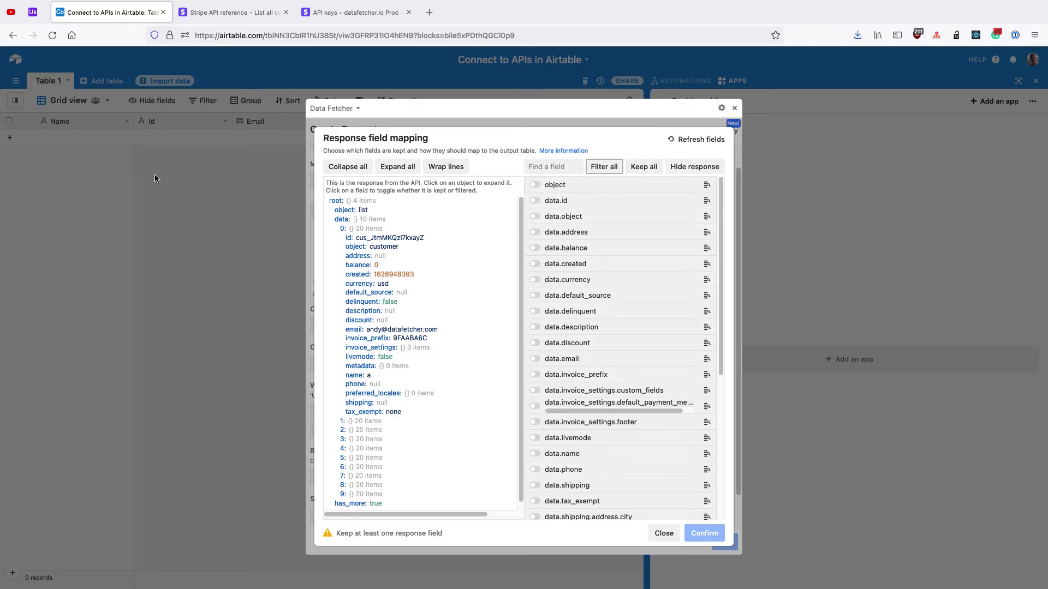
Step: Map data.id to the Id field and data.email to the Email field with data type Email
click(549, 204)
click(649, 235)
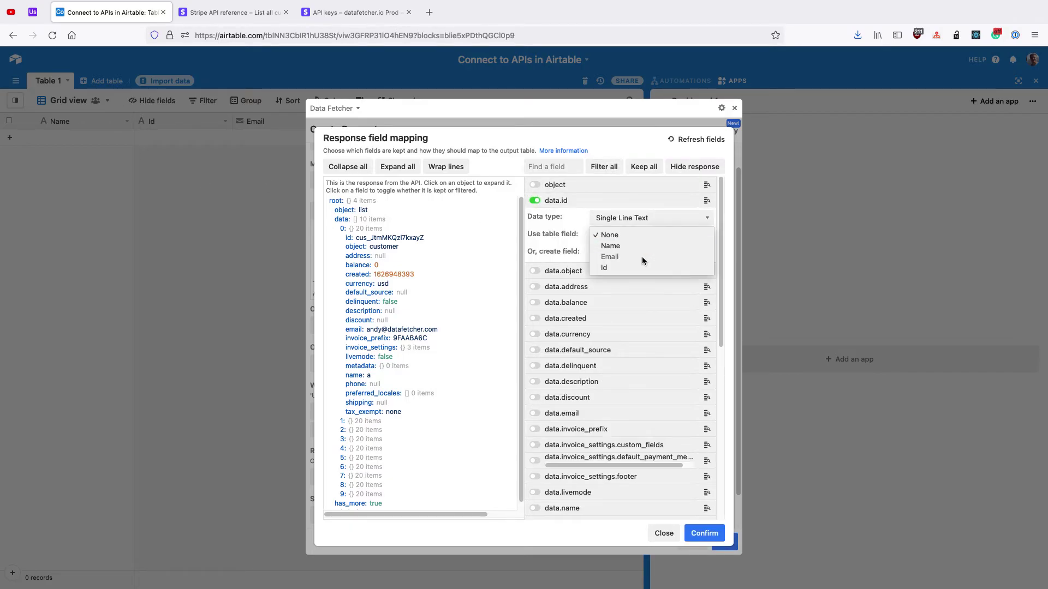
click(638, 268)
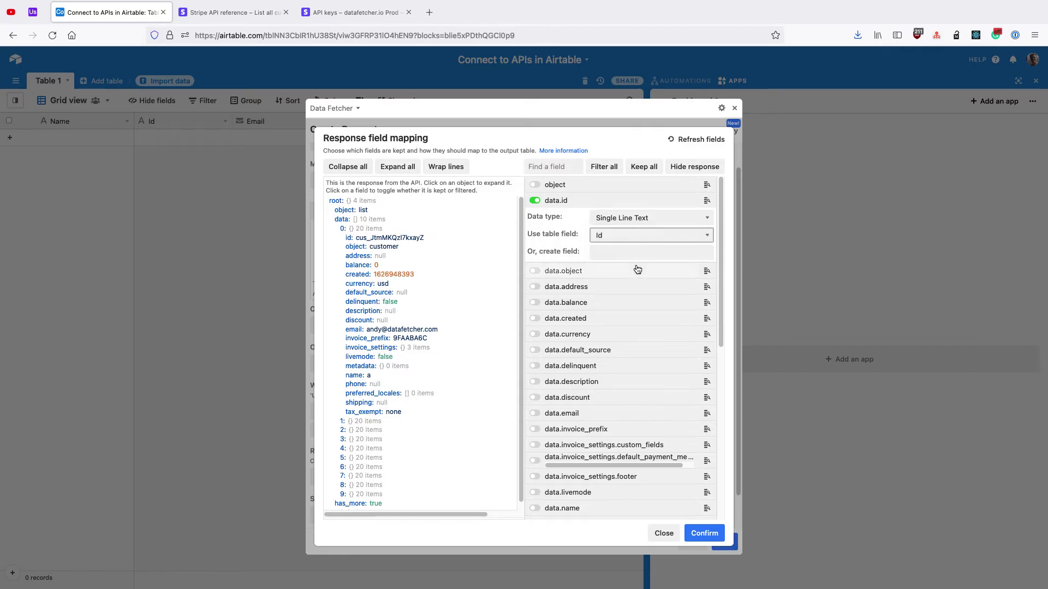
click(593, 413)
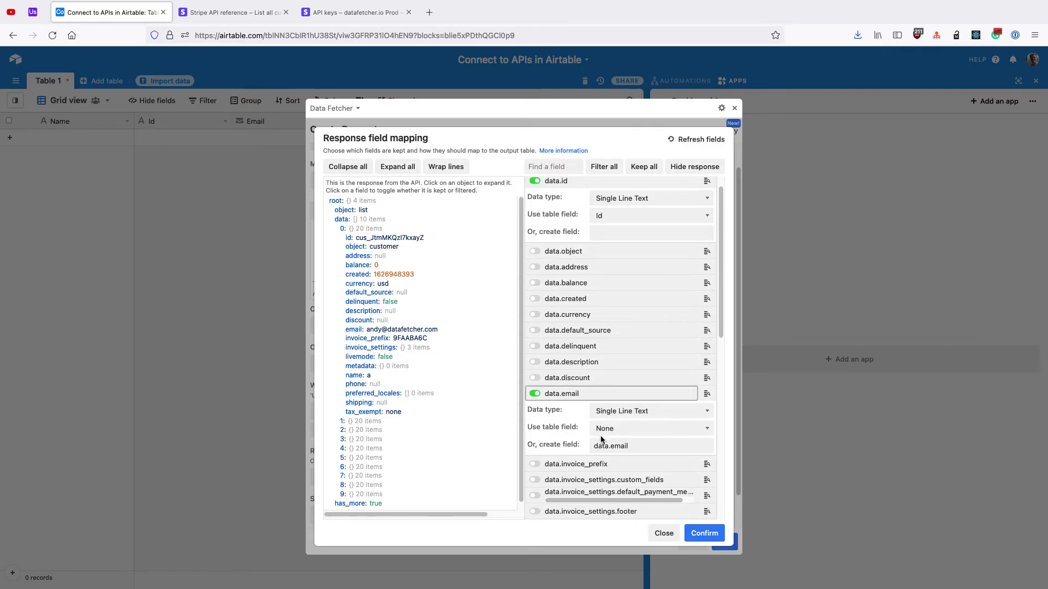
click(604, 430)
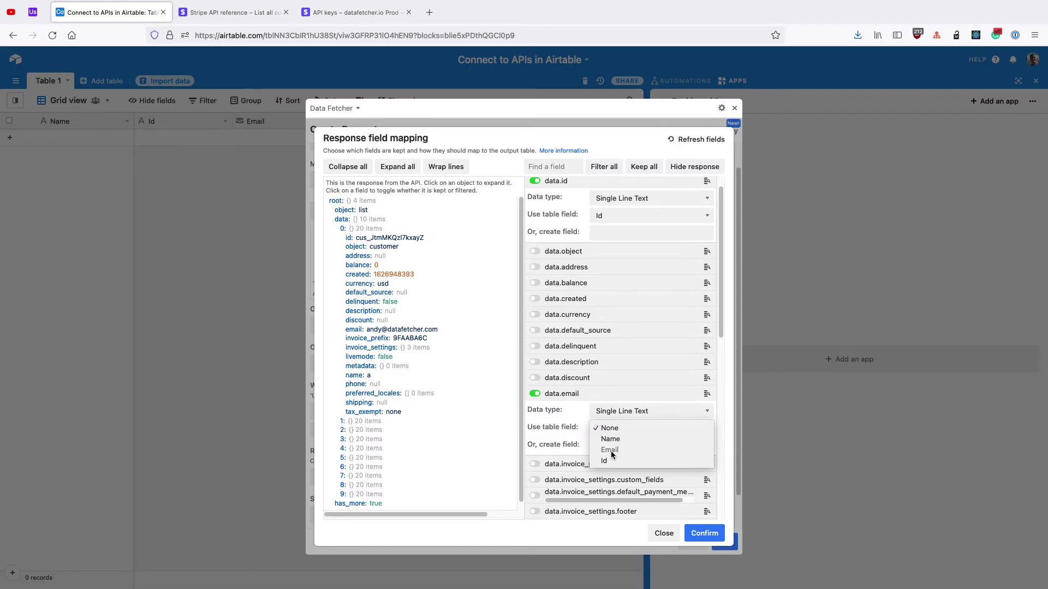
click(609, 428)
click(622, 411)
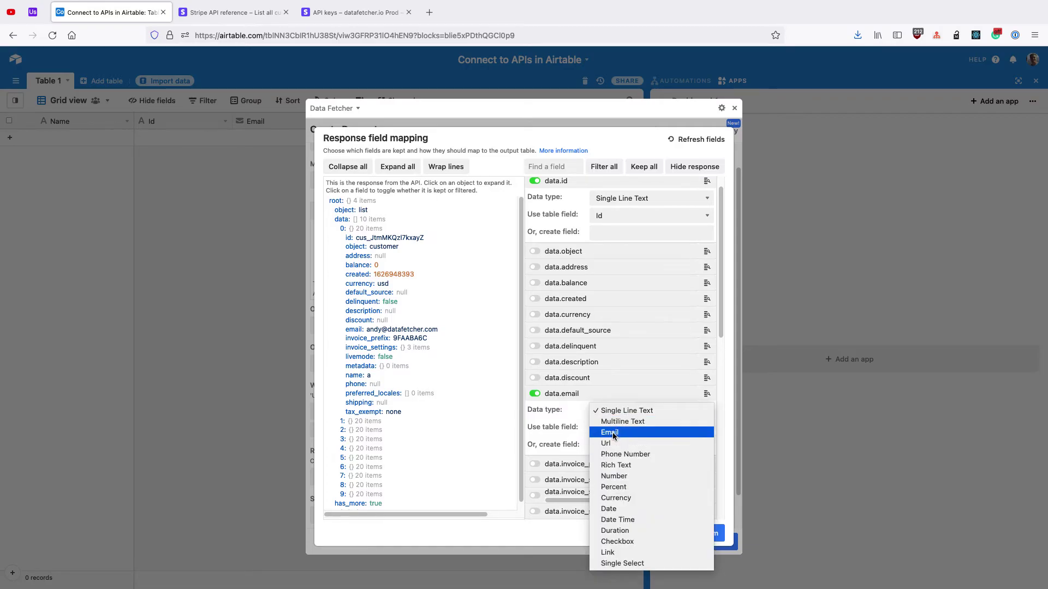
click(613, 435)
click(610, 431)
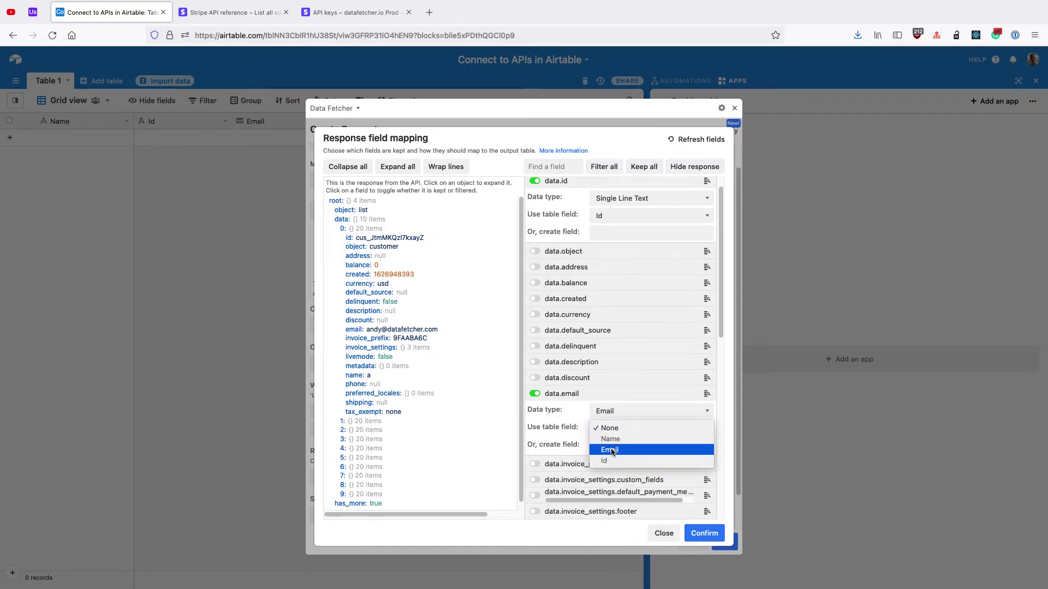
click(606, 452)
Step: Map data.name to the Name field and confirm the field mapping
scroll(582, 328, down, 3)
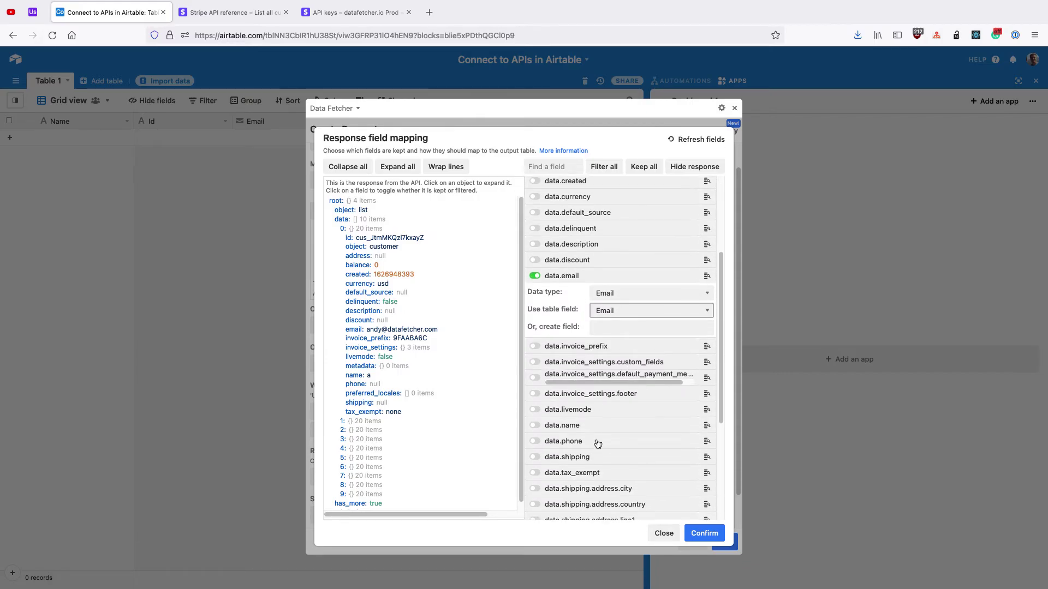
click(591, 430)
scroll(591, 431, down, 2)
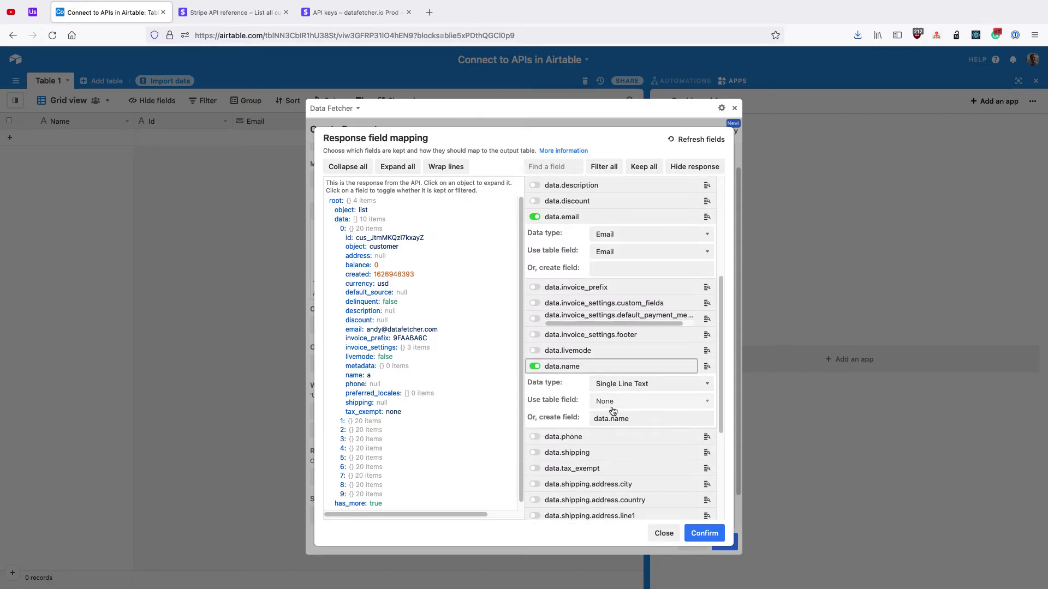
click(600, 401)
click(597, 413)
scroll(589, 401, up, 5)
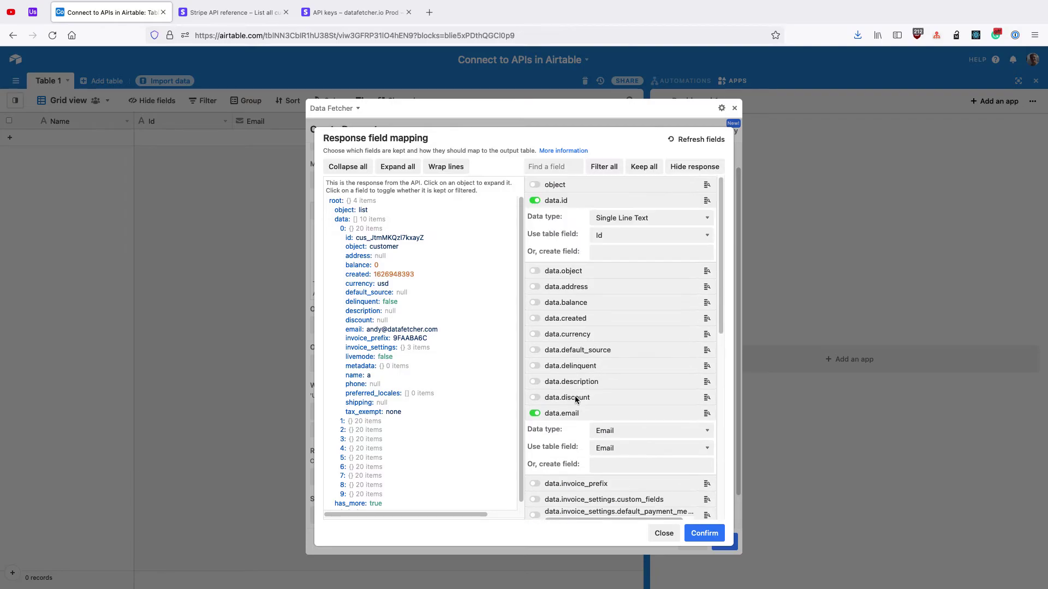
click(704, 533)
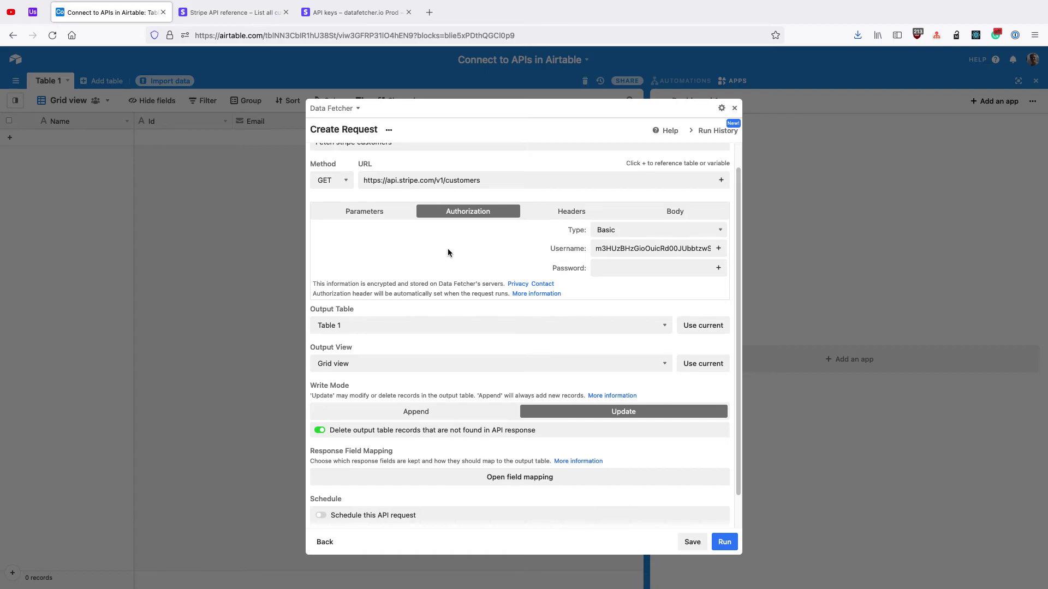
Step: In the advanced settings, switch the request's pagination to Cursor and enable fetching all pages
scroll(448, 250, down, 1)
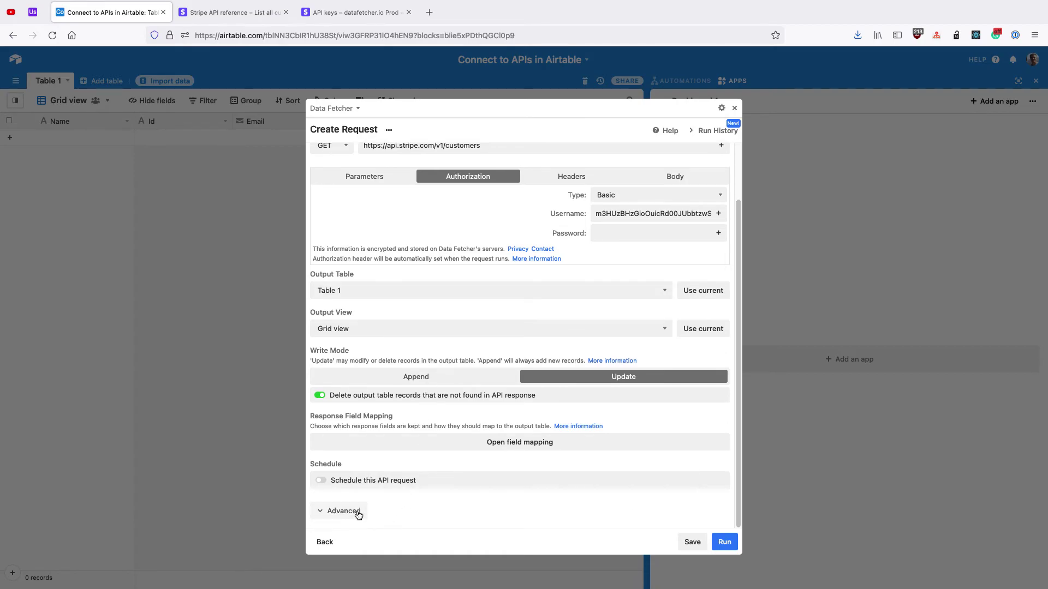
click(360, 513)
scroll(369, 421, down, 3)
scroll(371, 419, down, 3)
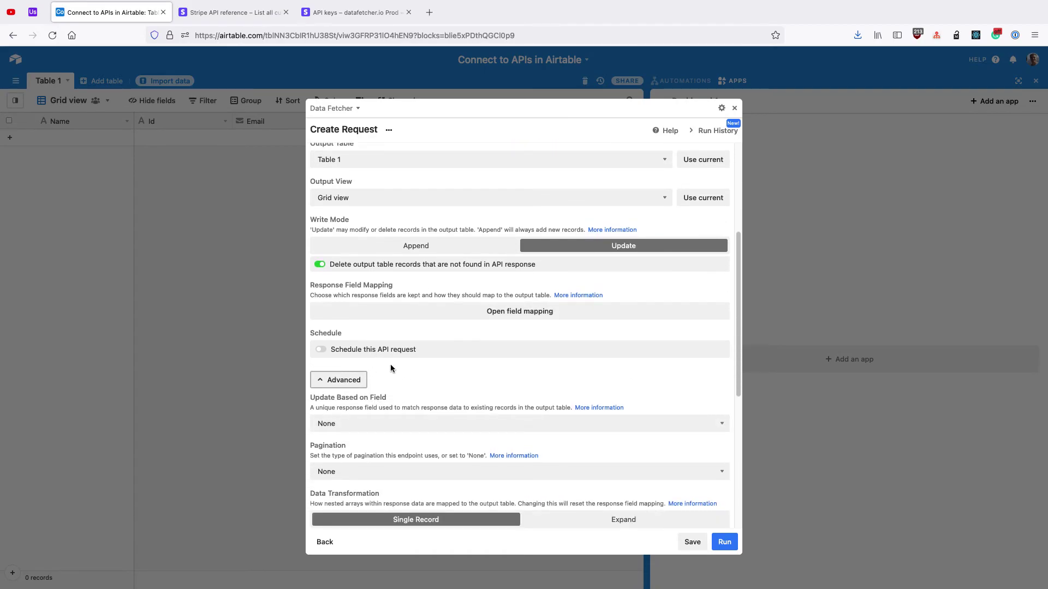
click(371, 396)
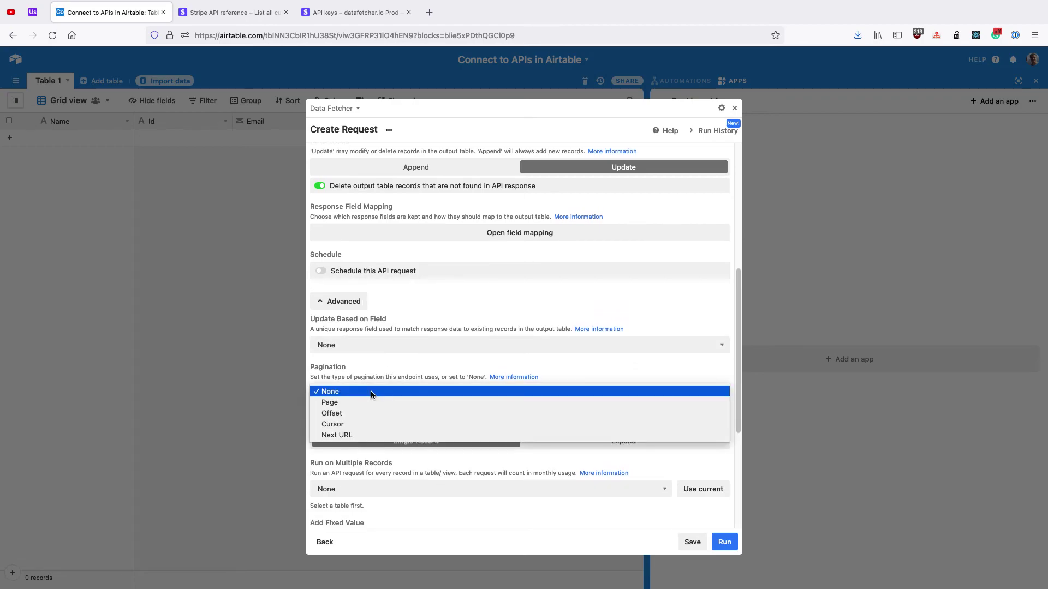
click(373, 425)
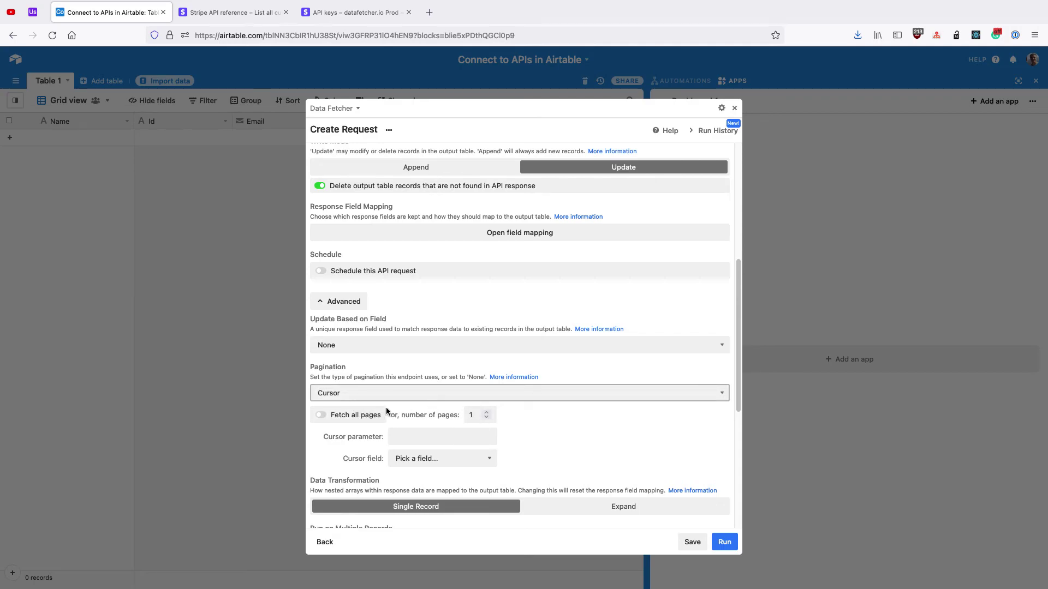
click(360, 416)
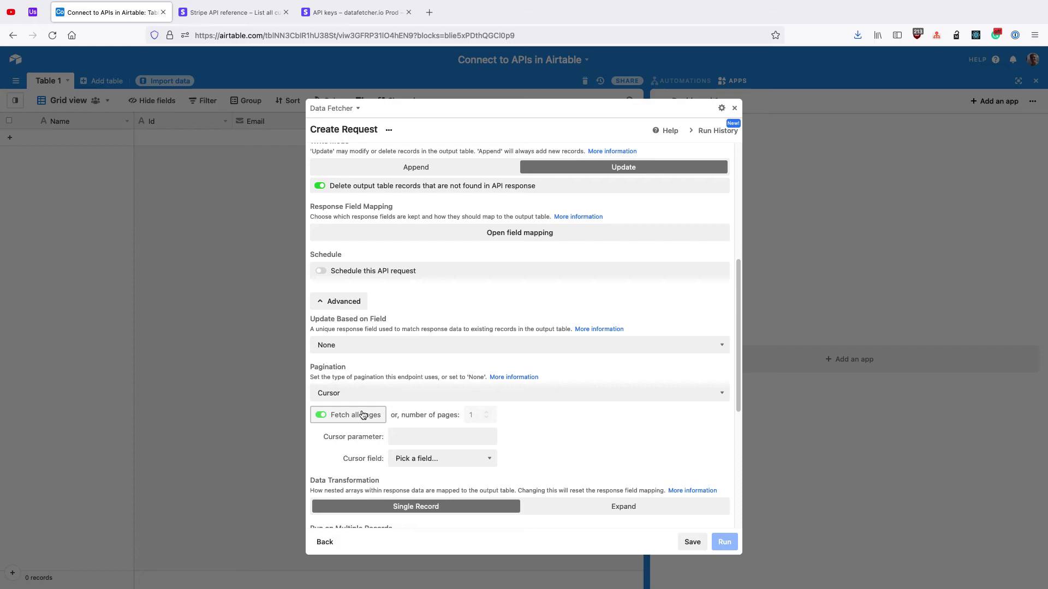
Step: Use starting_after as the cursor parameter and Id as the cursor field
scroll(388, 392, down, 2)
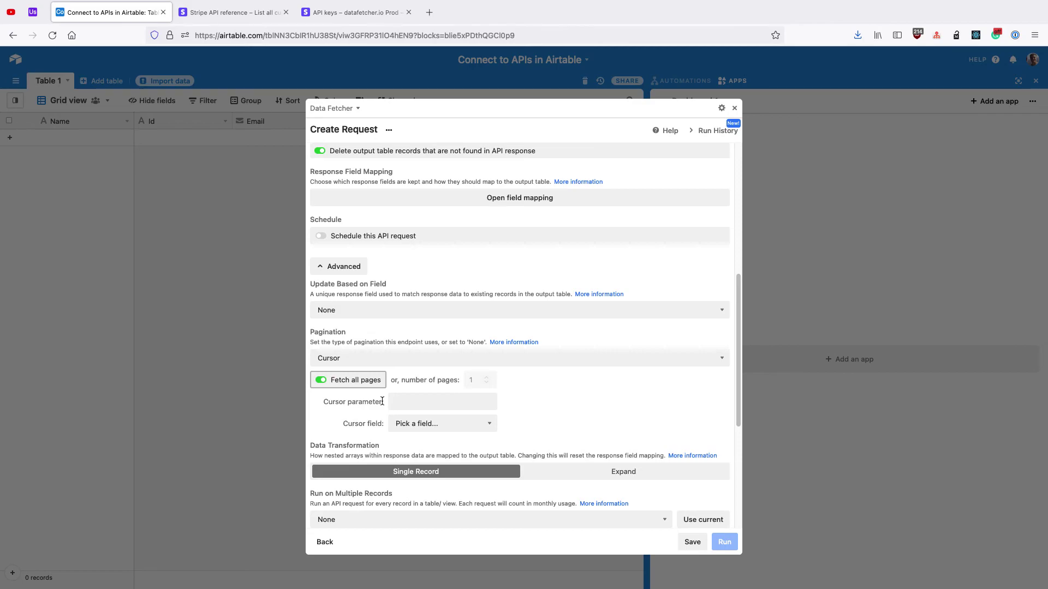
click(399, 402)
text(star)
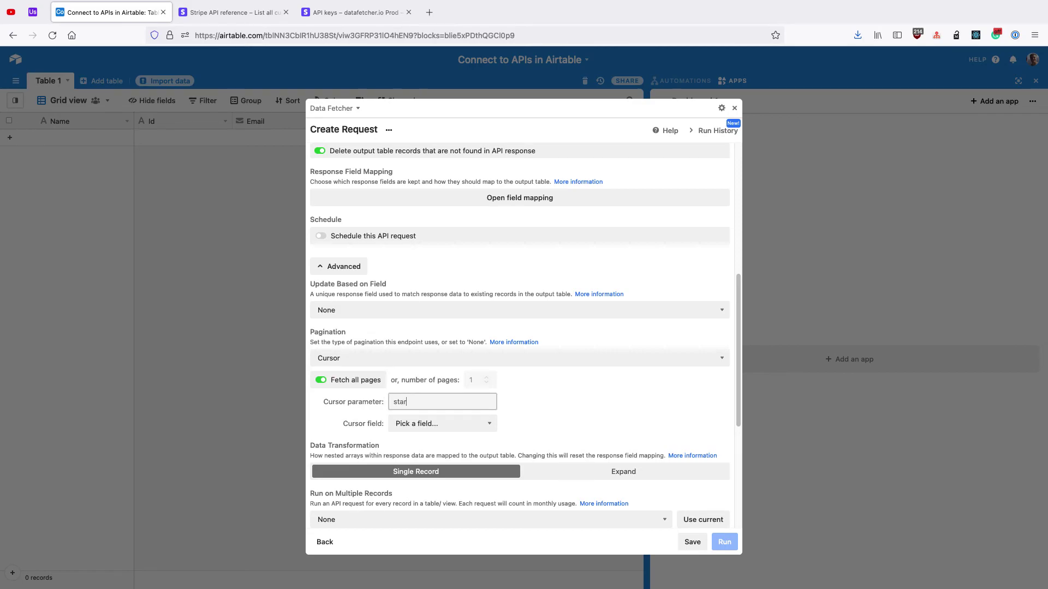
text(ting_after)
click(403, 423)
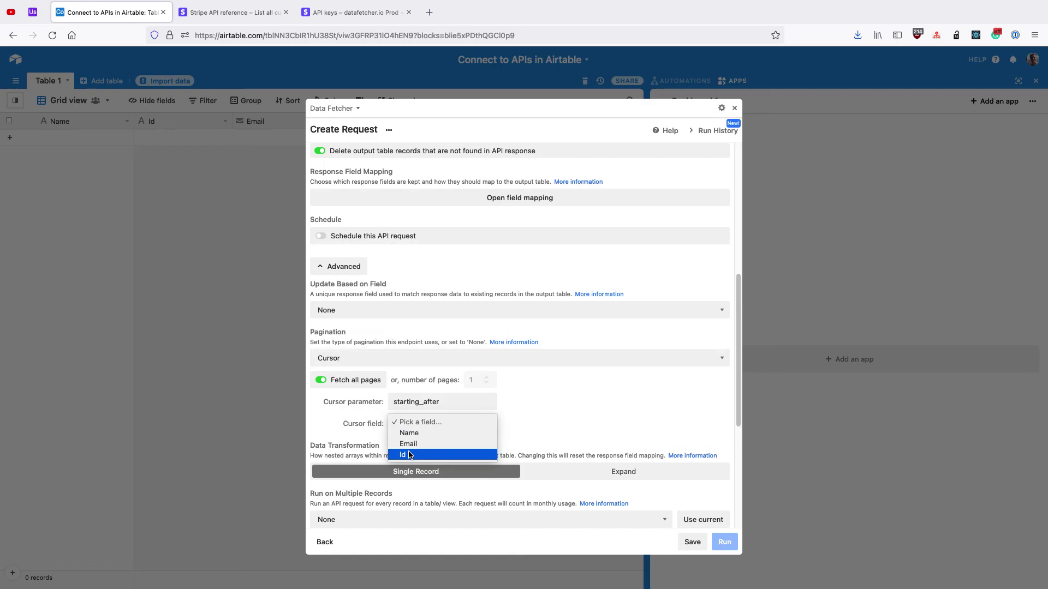
click(409, 454)
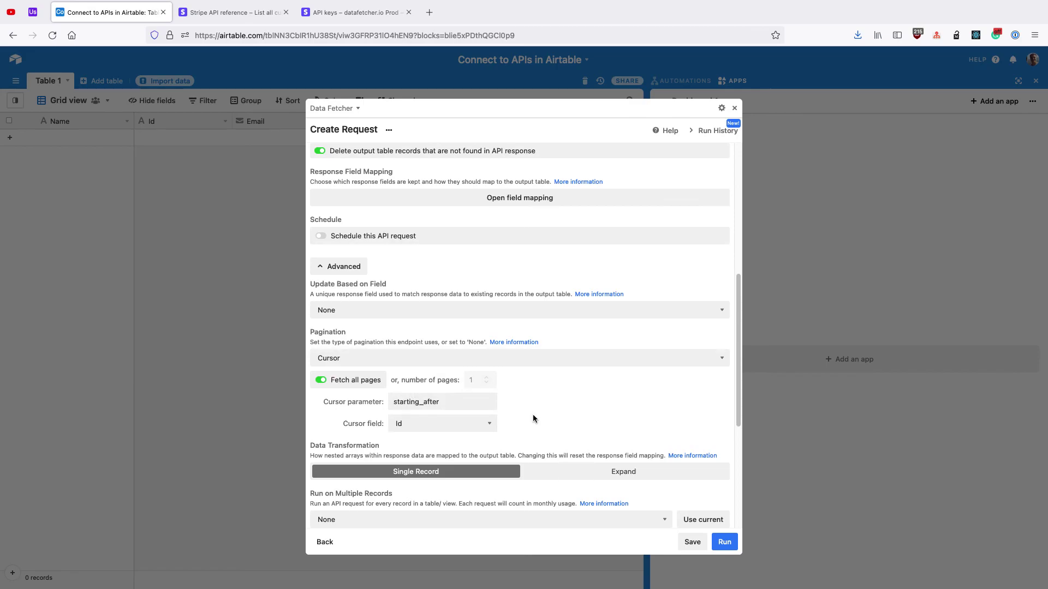
scroll(578, 431, down, 1)
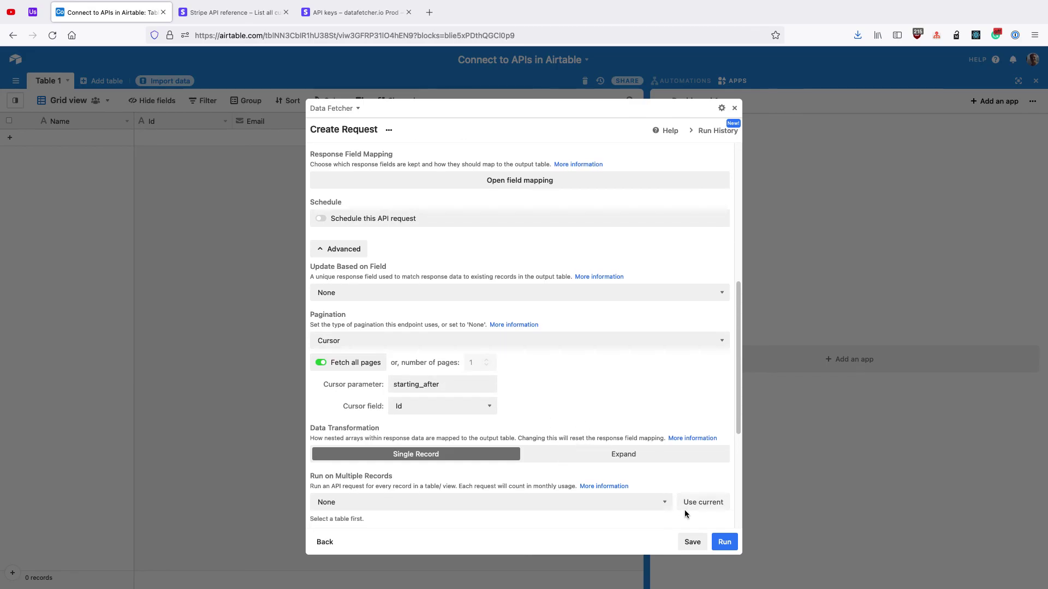
Step: Save the request settings, then run it in update mode and confirm the warning
click(698, 541)
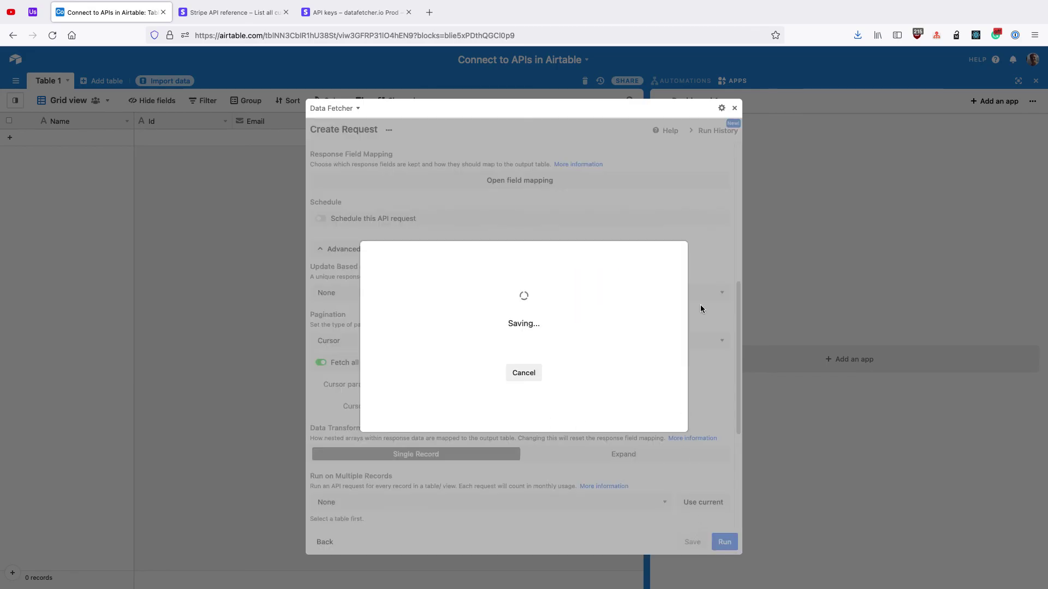
click(734, 111)
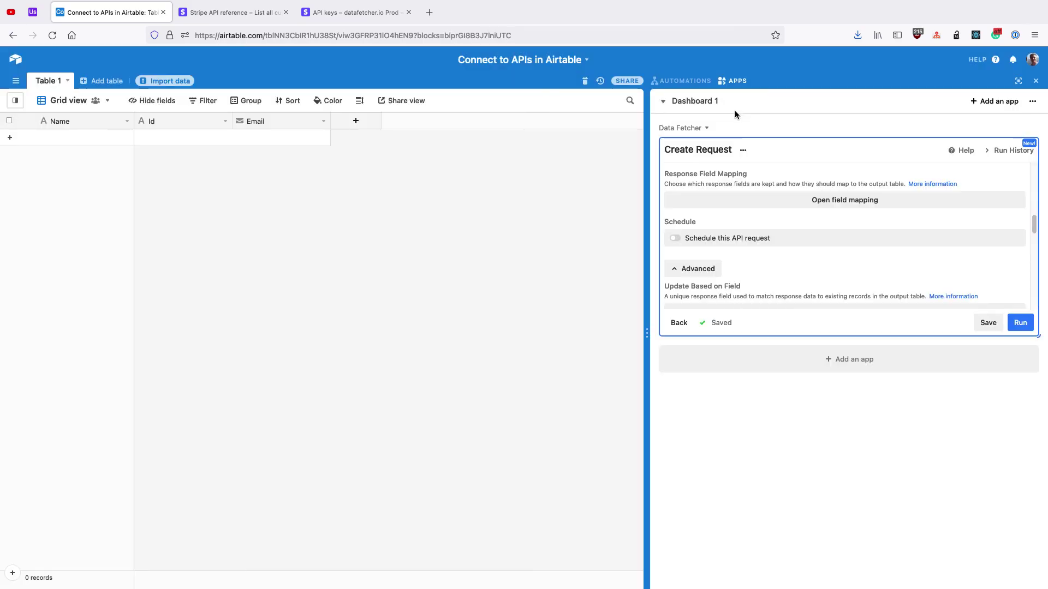
click(1022, 321)
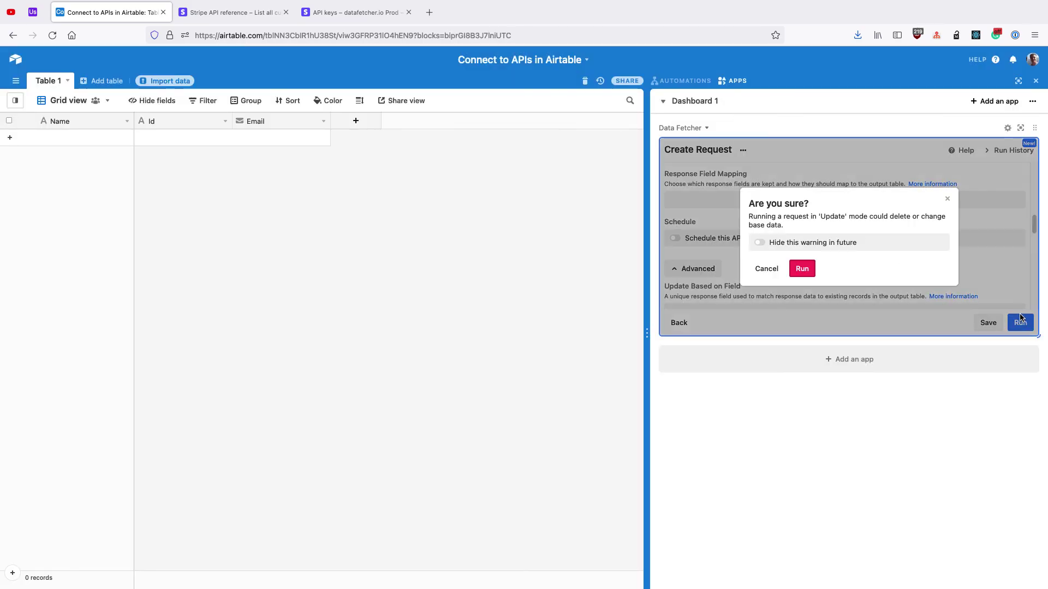
click(796, 268)
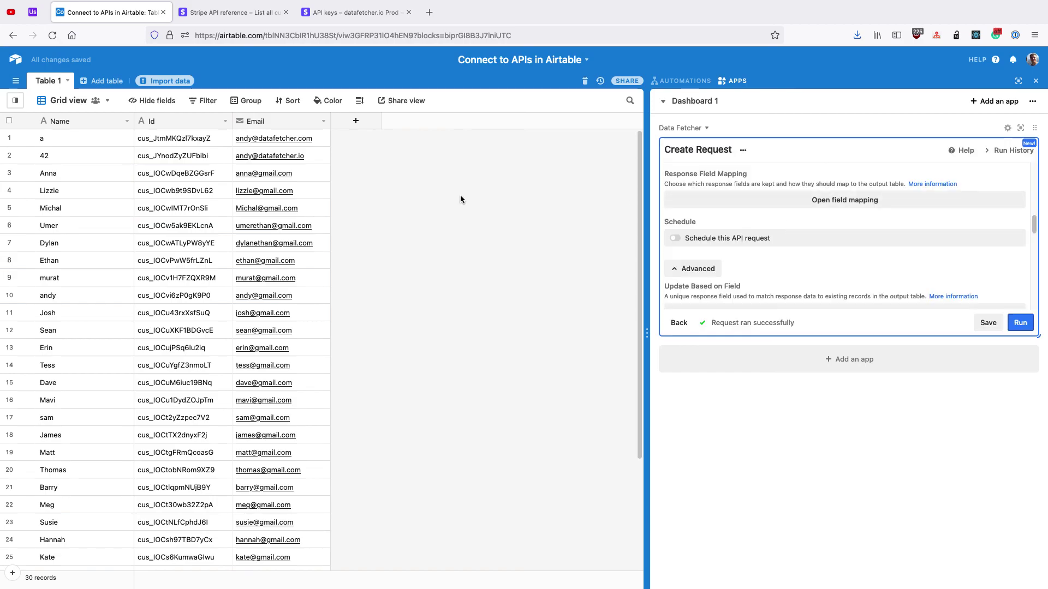
Step: Scroll down Table 1 to check all 30 imported customers with Name, Id and Email
scroll(243, 190, down, 3)
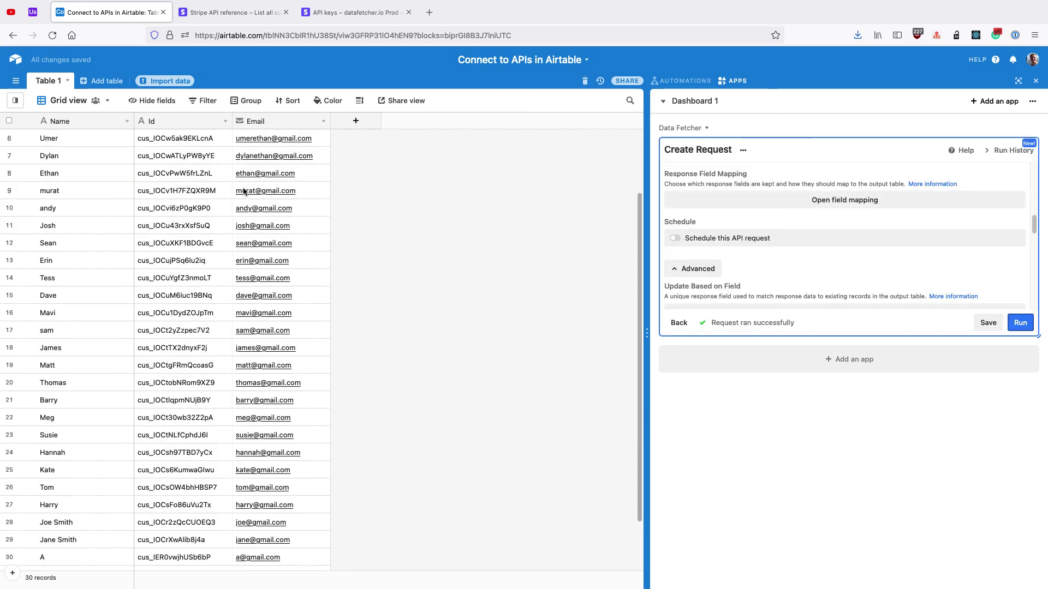
scroll(244, 190, down, 2)
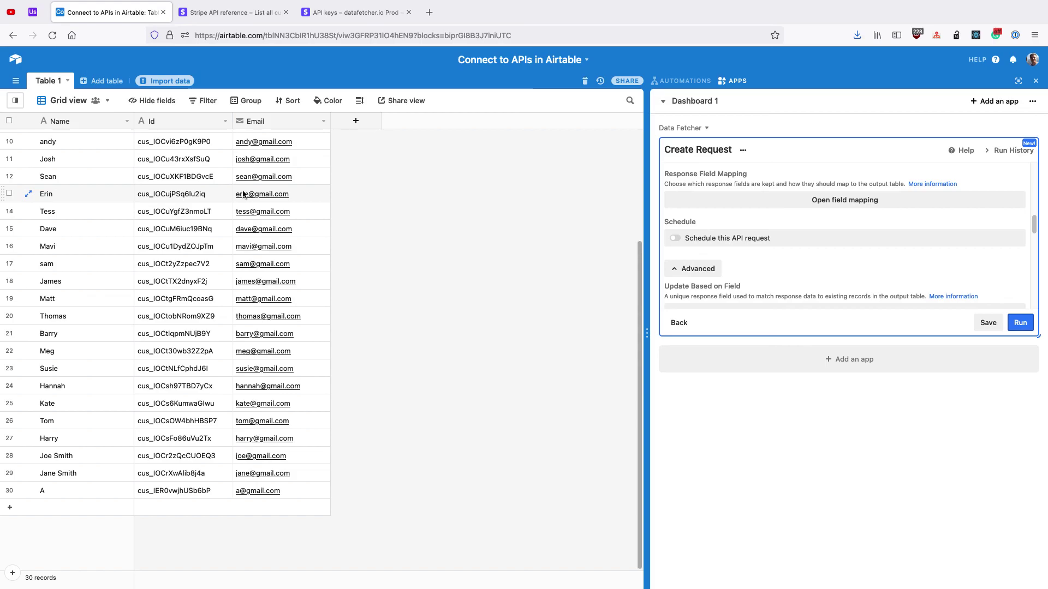